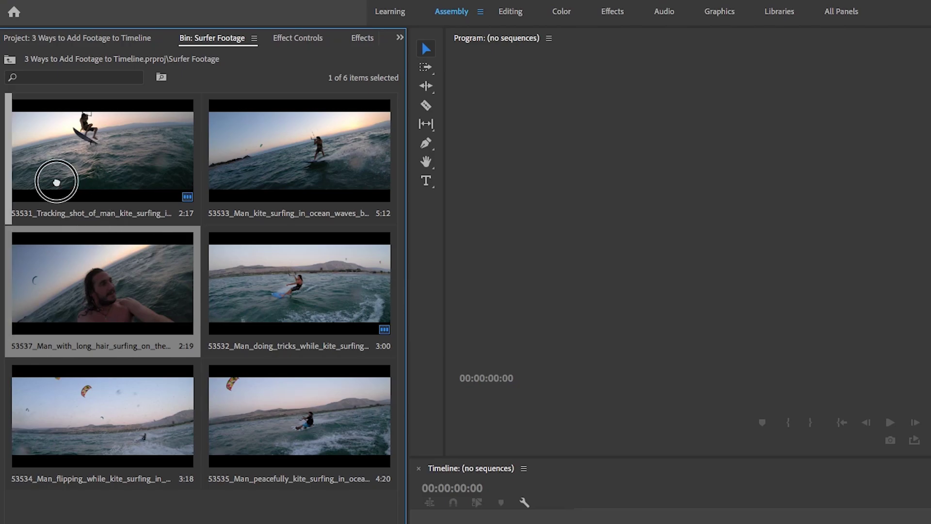
# Step: Reorder the bin so 53532 sits second and 53534 comes ahead of 53533
pyautogui.moveTo(318, 289); pyautogui.dragTo(231, 175)
pyautogui.moveTo(121, 460); pyautogui.dragTo(364, 312)
pyautogui.click(121, 150)
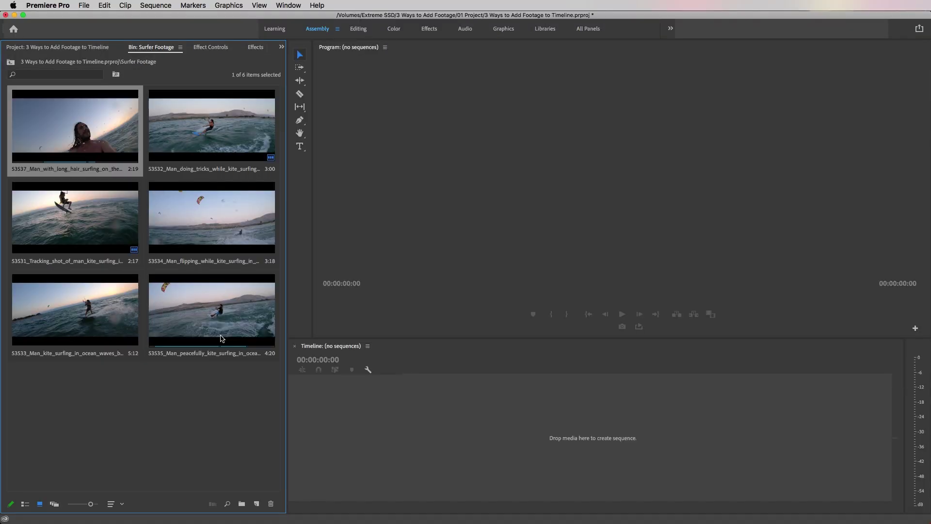
# Step: Select all six clips, drop them into a new sequence, and bring up 53534's shake threshold
pyautogui.press('super+a')
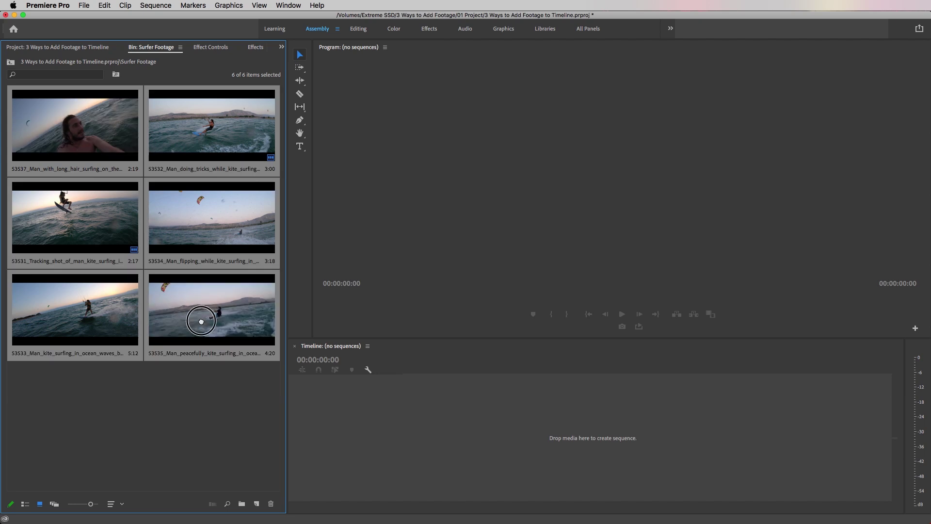
pyautogui.moveTo(201, 321); pyautogui.dragTo(465, 398)
pyautogui.press('space')
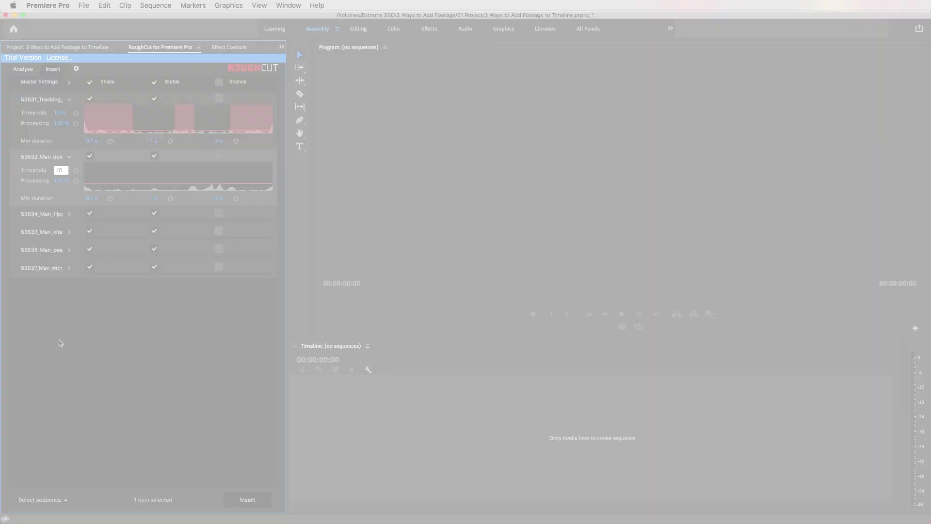
pyautogui.click(62, 216)
# Step: Set the shake threshold to 10 % for 53534 and expand 53533's analysis settings
pyautogui.write('10')
pyautogui.press('Return')
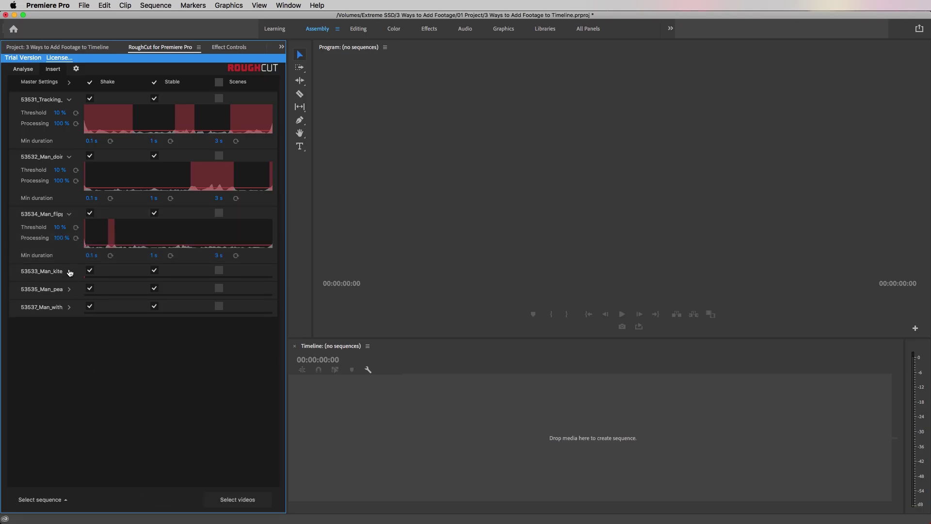
pyautogui.click(68, 271)
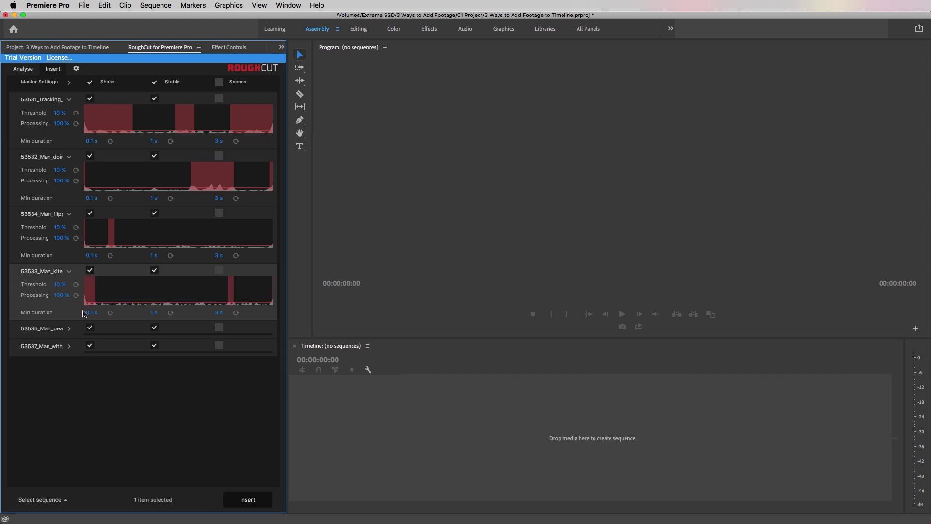
# Step: Insert the analysed clips into a New sequence and accept the New Sequence settings
pyautogui.click(63, 500)
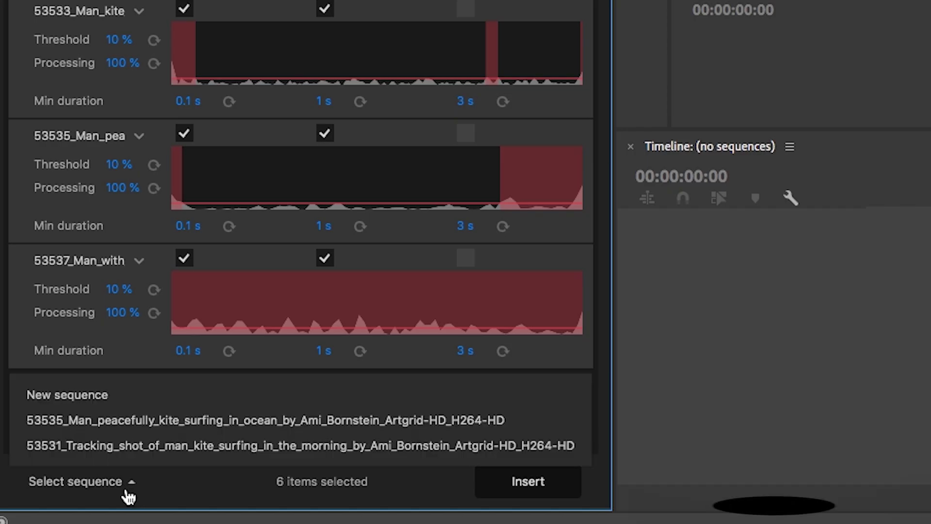
pyautogui.click(45, 459)
pyautogui.click(255, 501)
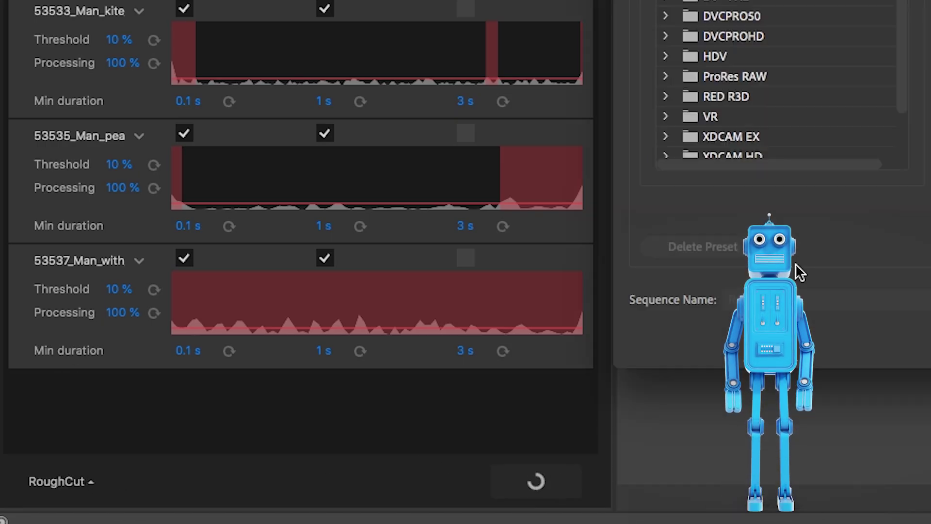
pyautogui.click(608, 435)
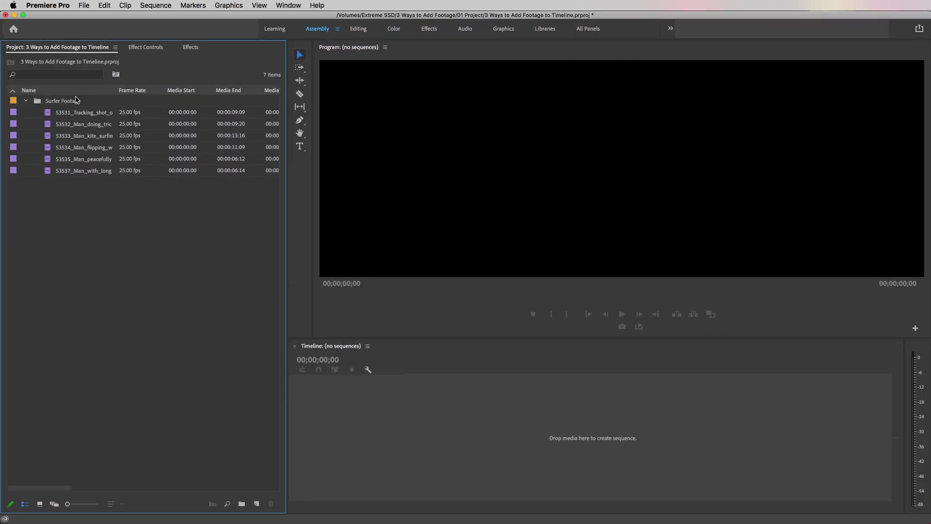
# Step: Mark a 5-second in/out range on 53531_Tracking_shot and create a sequence from it
pyautogui.doubleClick(48, 112)
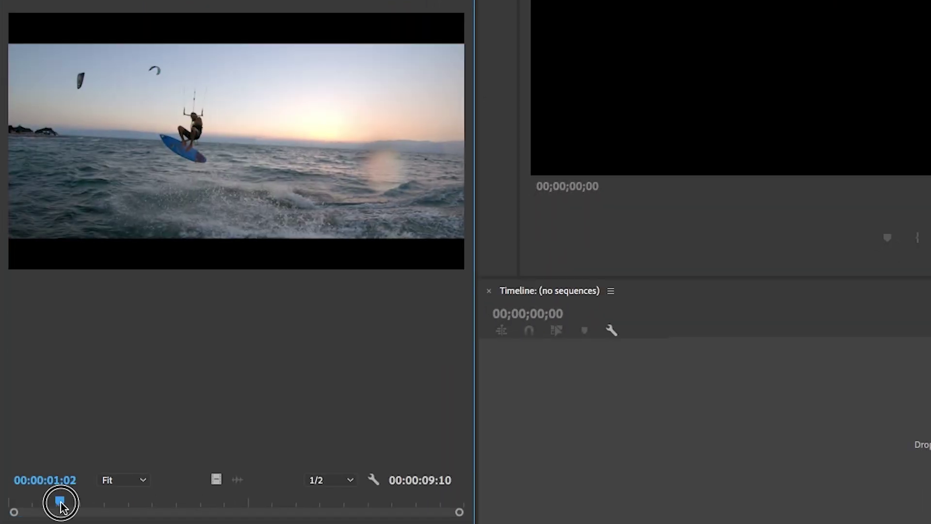
pyautogui.moveTo(60, 504); pyautogui.dragTo(312, 506)
pyautogui.press('Right')
pyautogui.press('Right')
pyautogui.press('Right')
pyautogui.press('Right')
pyautogui.press('i')
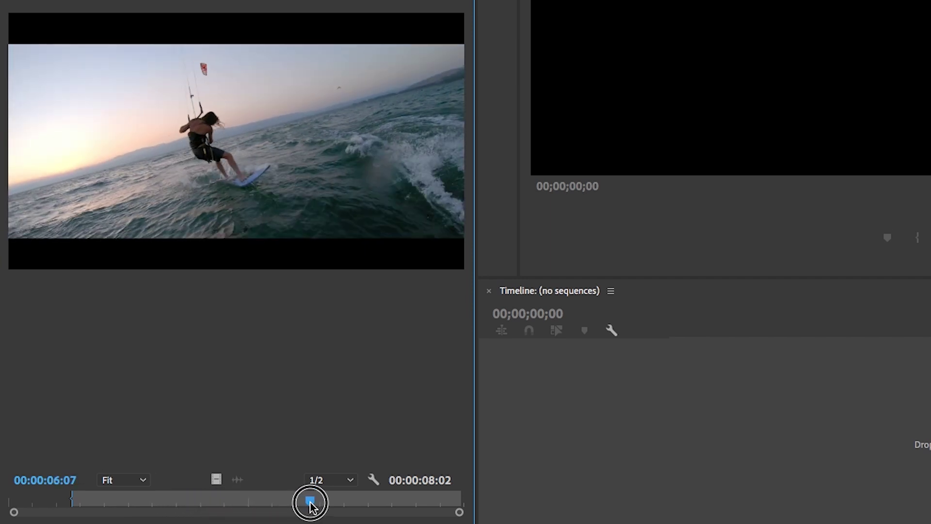
pyautogui.press('o')
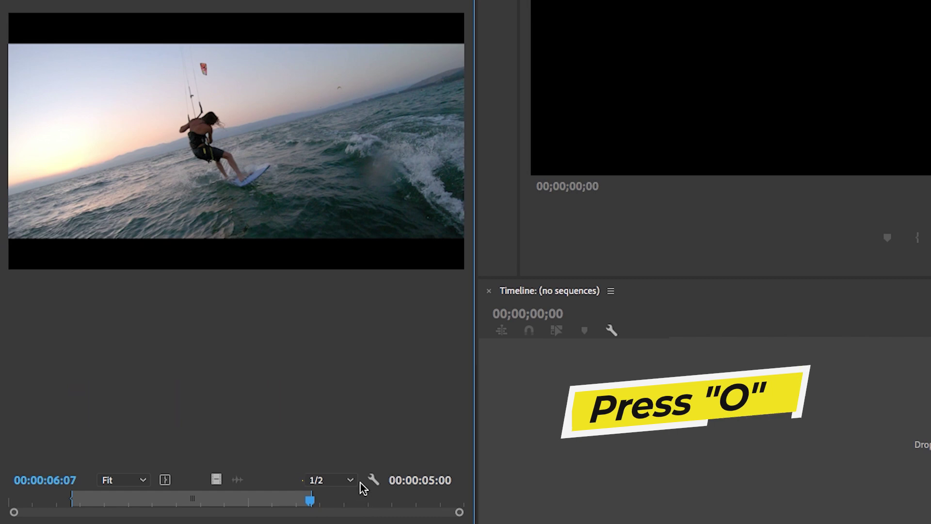
pyautogui.moveTo(248, 167); pyautogui.dragTo(895, 453)
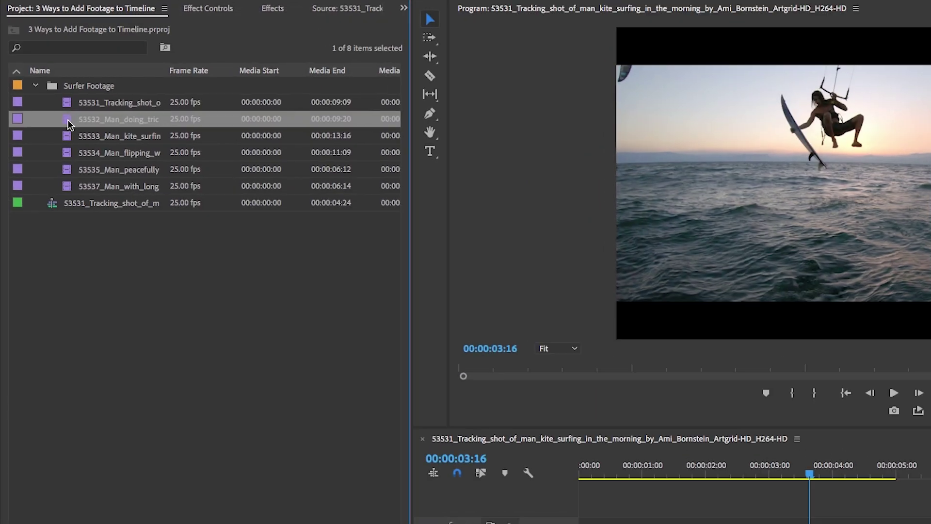
# Step: Add 53532_Man_doing_tricks from 05:14 onto V1 after the first clip
pyautogui.doubleClick(73, 122)
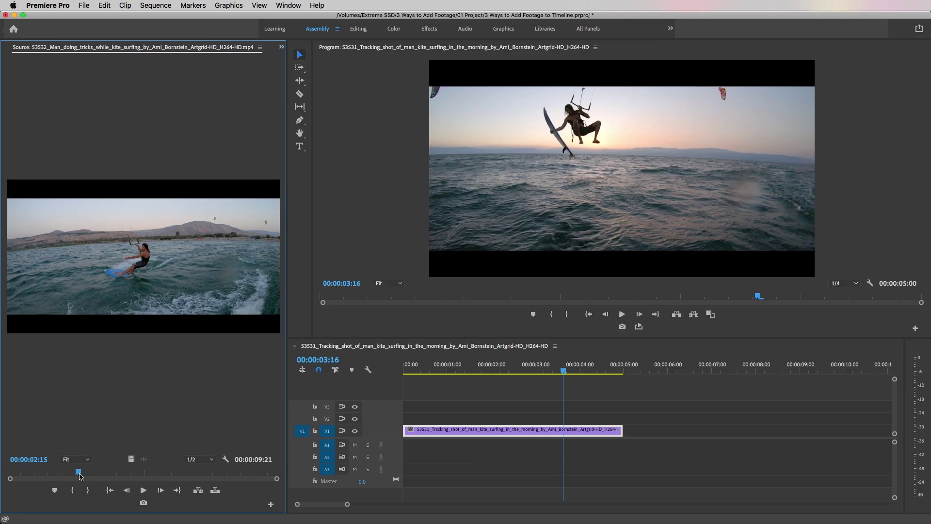
pyautogui.press('space')
pyautogui.click(156, 471)
pyautogui.moveTo(163, 252); pyautogui.dragTo(634, 430)
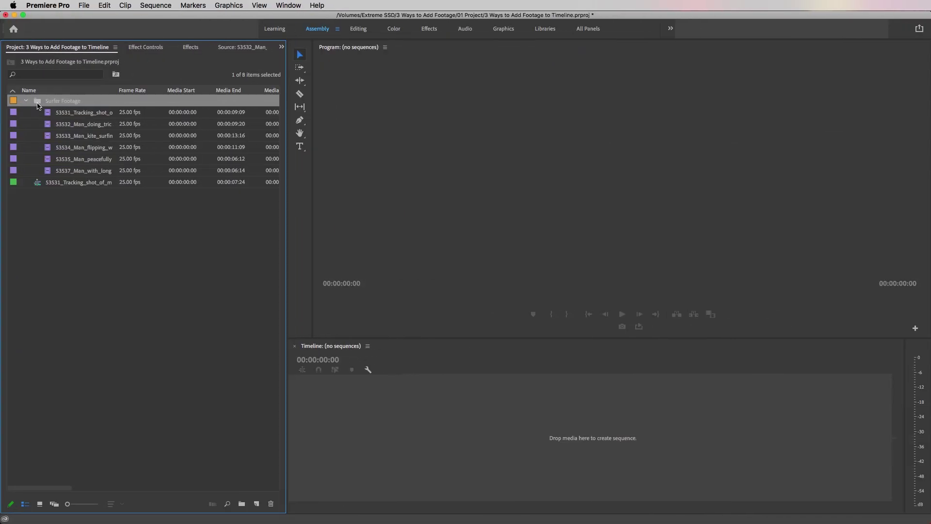
pyautogui.doubleClick(37, 101)
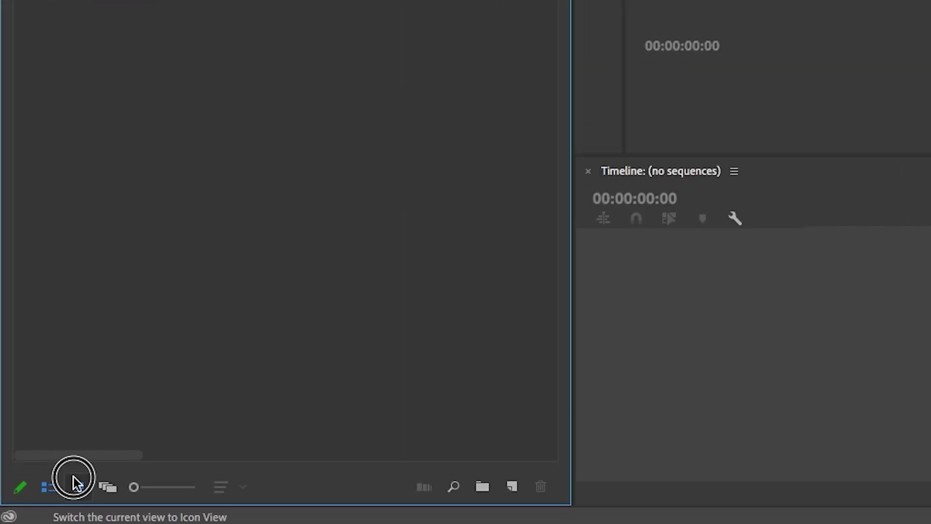
# Step: Switch the Surfer Footage bin to Icon View with two thumbnails per row
pyautogui.click(74, 477)
pyautogui.moveTo(173, 488); pyautogui.dragTo(147, 490)
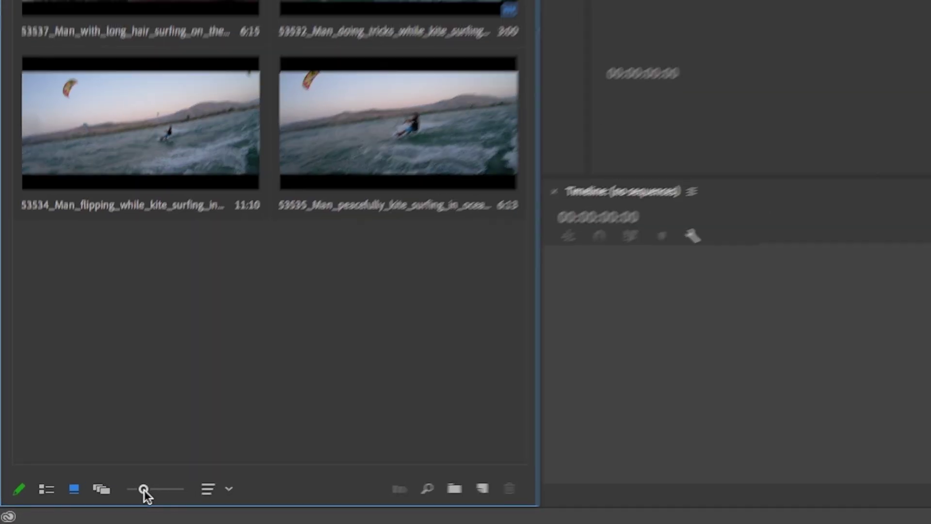
pyautogui.moveTo(70, 505); pyautogui.dragTo(109, 507)
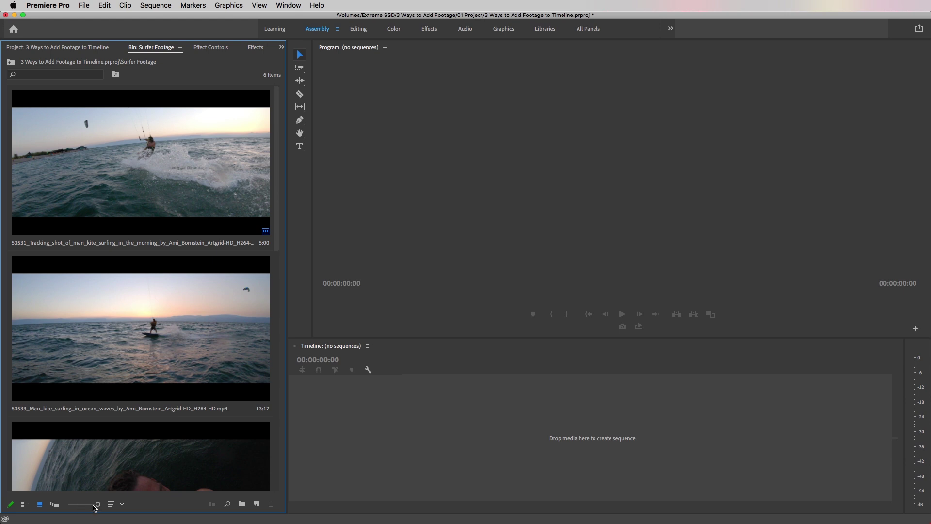
pyautogui.moveTo(94, 509); pyautogui.dragTo(93, 507)
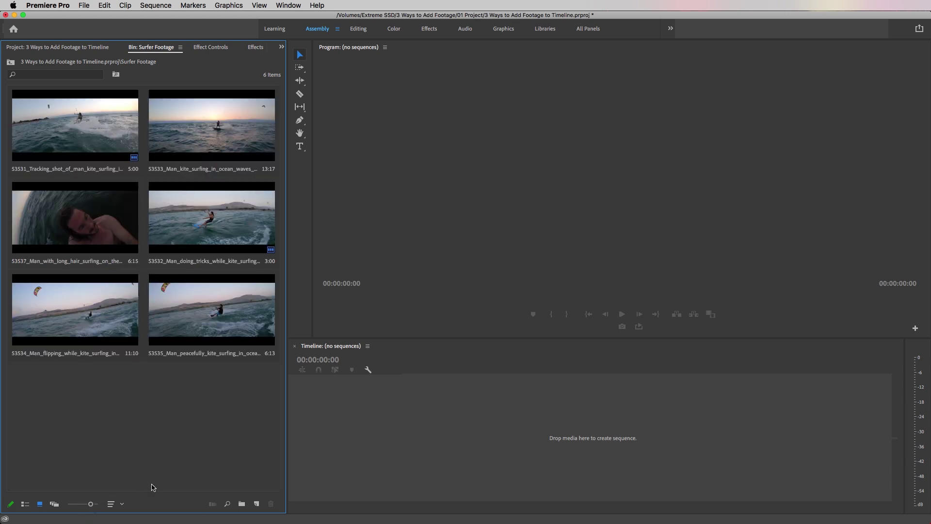
# Step: Scrub the 53531 thumbnail and mark an out point on 53537
pyautogui.click(83, 140)
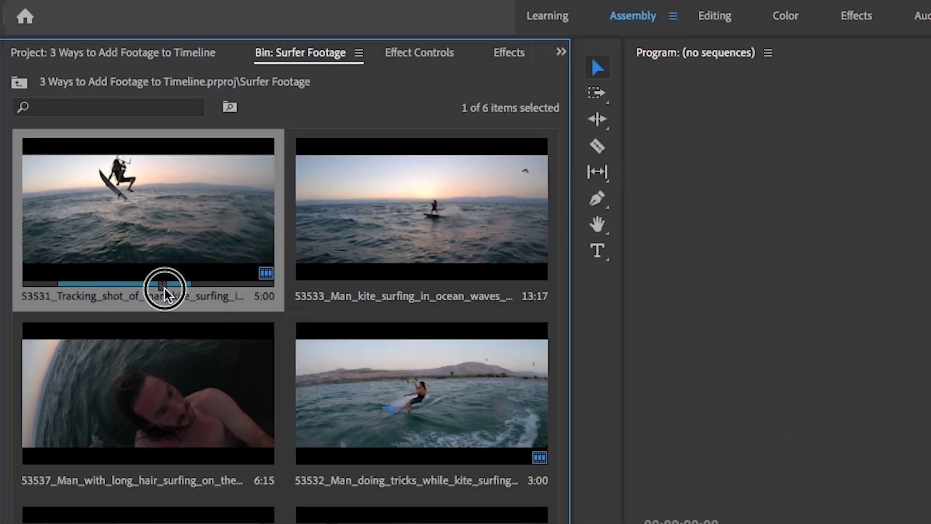
pyautogui.moveTo(117, 296); pyautogui.dragTo(98, 296)
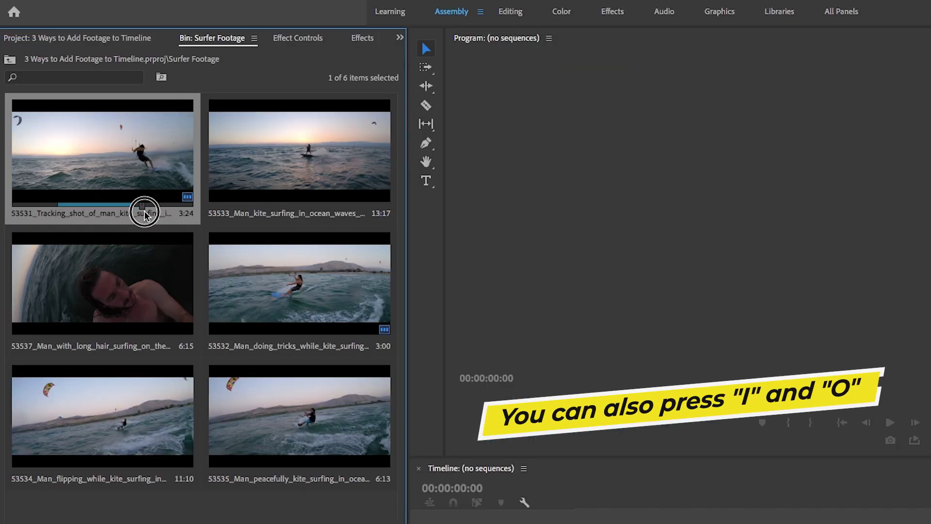
pyautogui.click(508, 280)
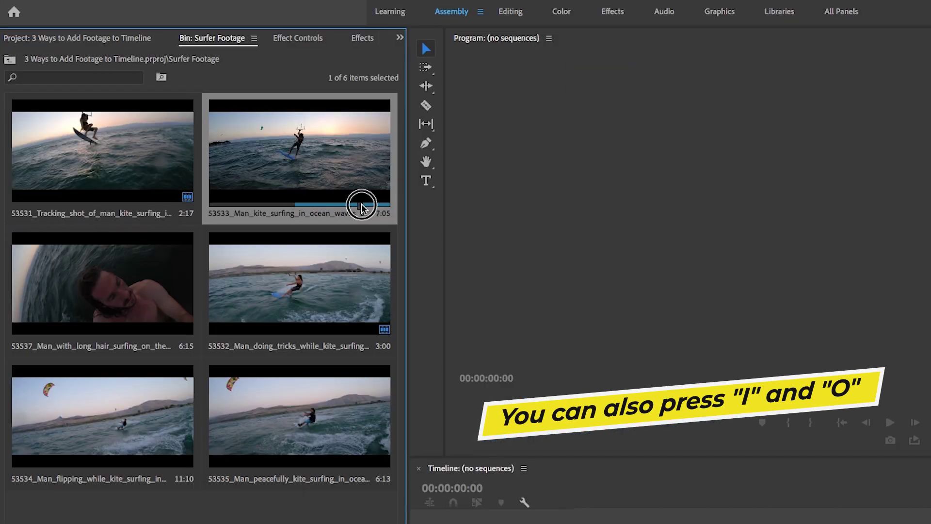
pyautogui.click(115, 467)
pyautogui.moveTo(79, 338); pyautogui.dragTo(145, 333)
pyautogui.press('o')
# Step: Mark in and out points on 53534 and a new in point on 53535
pyautogui.click(58, 467)
pyautogui.press('i')
pyautogui.moveTo(58, 468); pyautogui.dragTo(99, 469)
pyautogui.press('o')
pyautogui.click(216, 470)
pyautogui.press('i')
pyautogui.moveTo(216, 469); pyautogui.dragTo(343, 469)
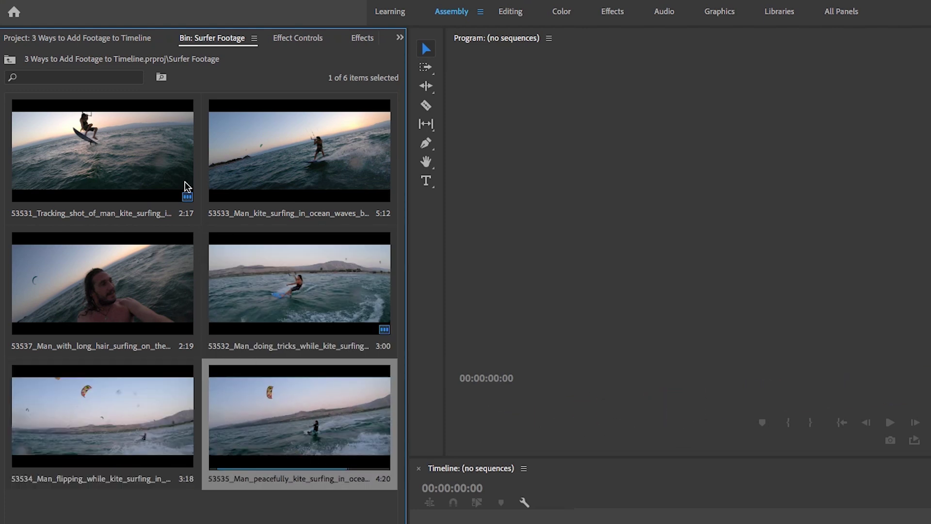
# Step: Reorder the thumbnails: 53537 first, 53532 second, and 53534 ahead of 53533
pyautogui.click(119, 277)
pyautogui.click(163, 288)
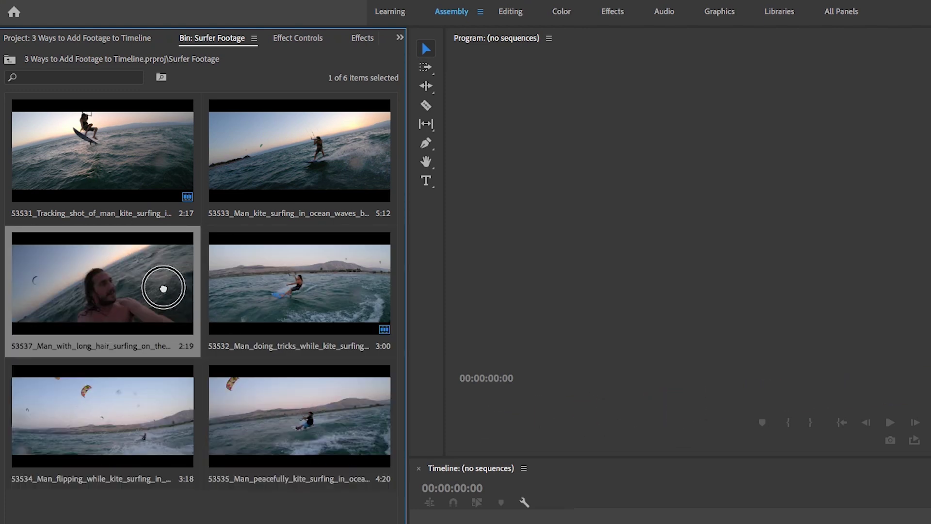
pyautogui.moveTo(56, 182); pyautogui.dragTo(56, 158)
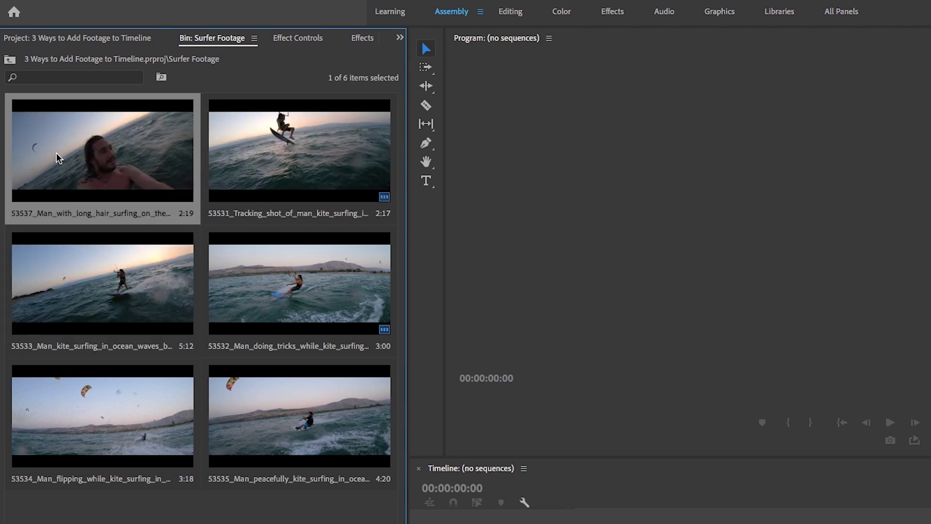
pyautogui.click(324, 290)
pyautogui.moveTo(253, 214); pyautogui.dragTo(233, 175)
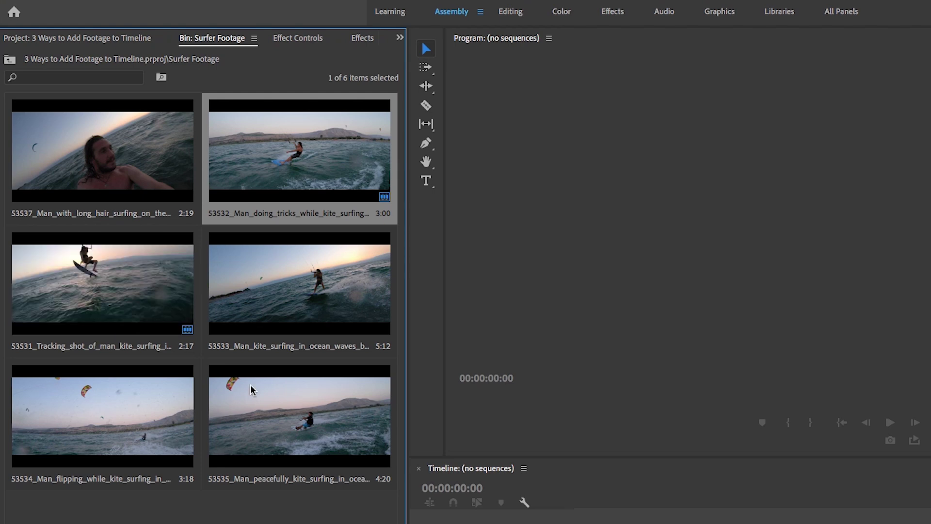
pyautogui.click(118, 437)
pyautogui.moveTo(364, 314); pyautogui.dragTo(208, 310)
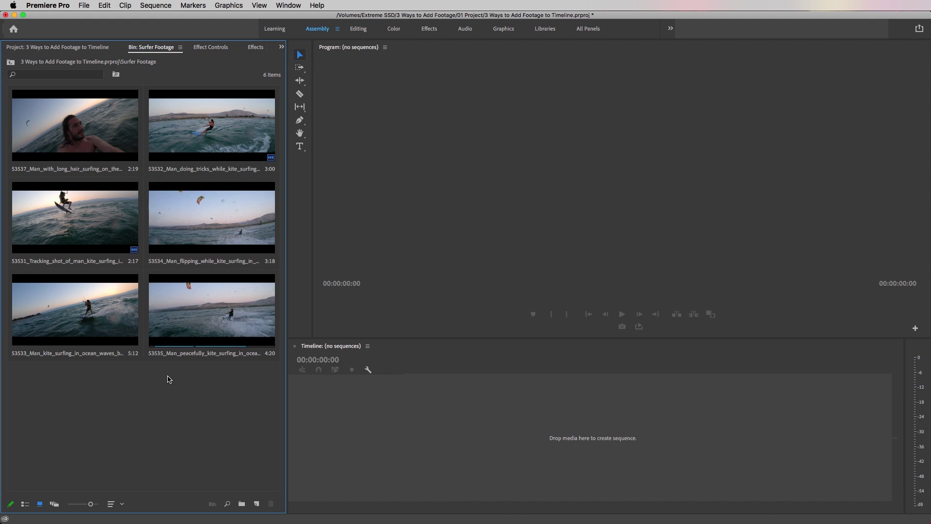
# Step: Select 53537 through the last clip, drop all six on the timeline, and play the sequence
pyautogui.click(88, 125)
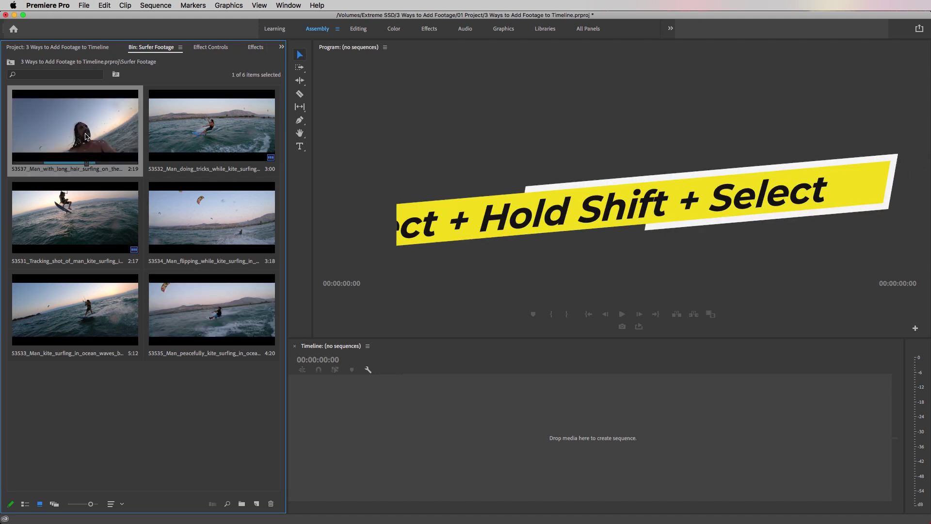
pyautogui.keyDown('shift'); pyautogui.click(224, 328); pyautogui.keyUp('shift')
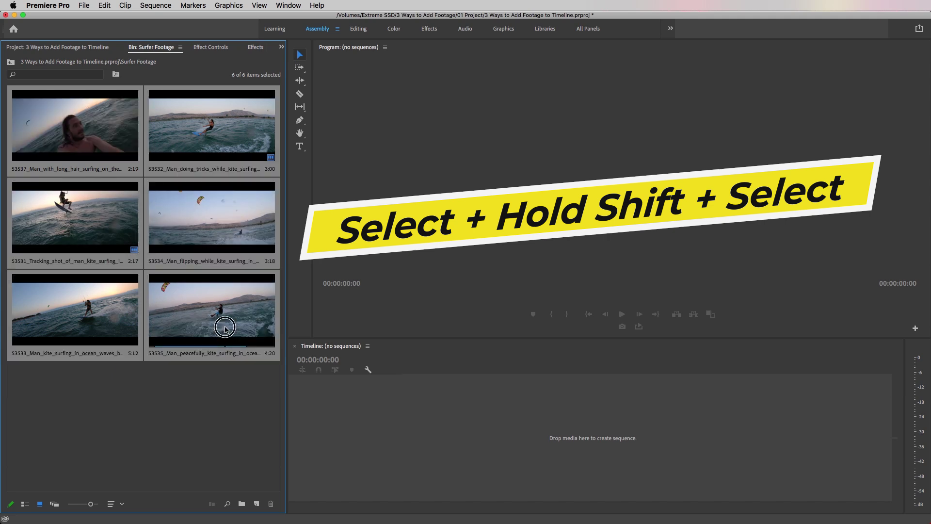
pyautogui.moveTo(216, 332); pyautogui.dragTo(520, 474)
pyautogui.press('space')
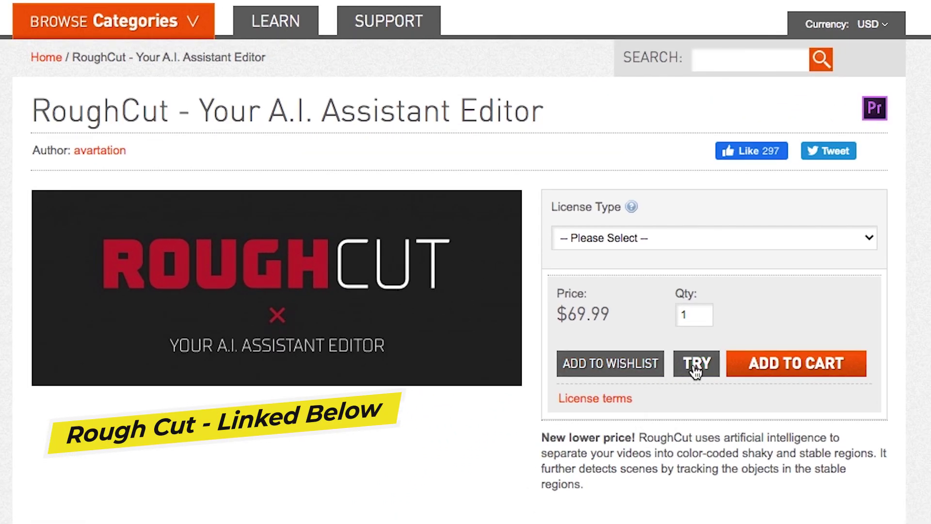
# Step: Download the RoughCut trial and select the RoughCut macOS.zxp file in its macOS folder
pyautogui.click(695, 369)
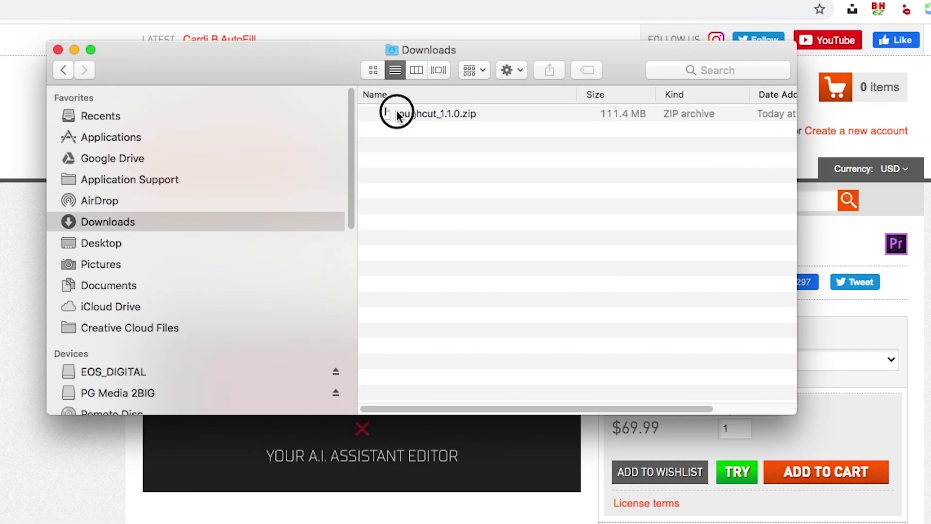
pyautogui.click(385, 160)
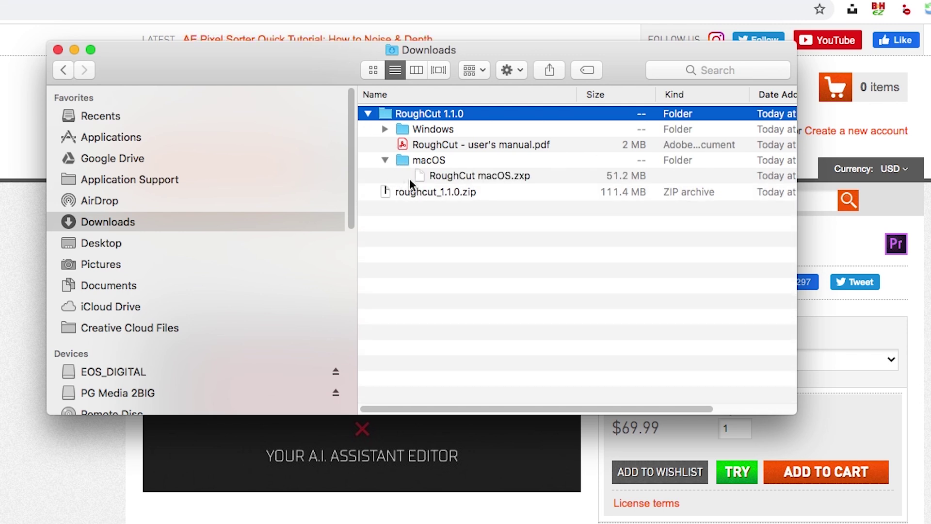
pyautogui.click(485, 177)
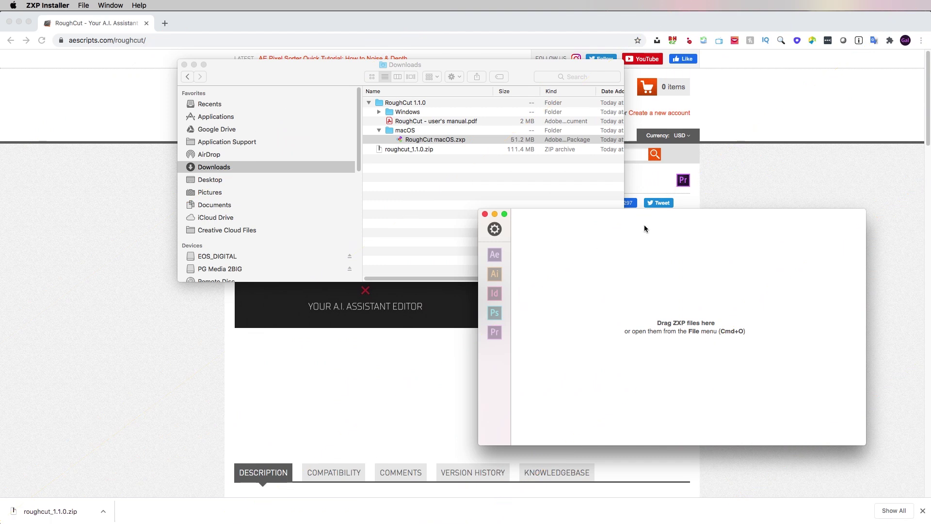
# Step: Drop RoughCut macOS.zxp into ZXP Installer to install RoughCut for Premiere Pro, then close it
pyautogui.moveTo(644, 228); pyautogui.dragTo(692, 234)
pyautogui.moveTo(448, 140); pyautogui.dragTo(734, 367)
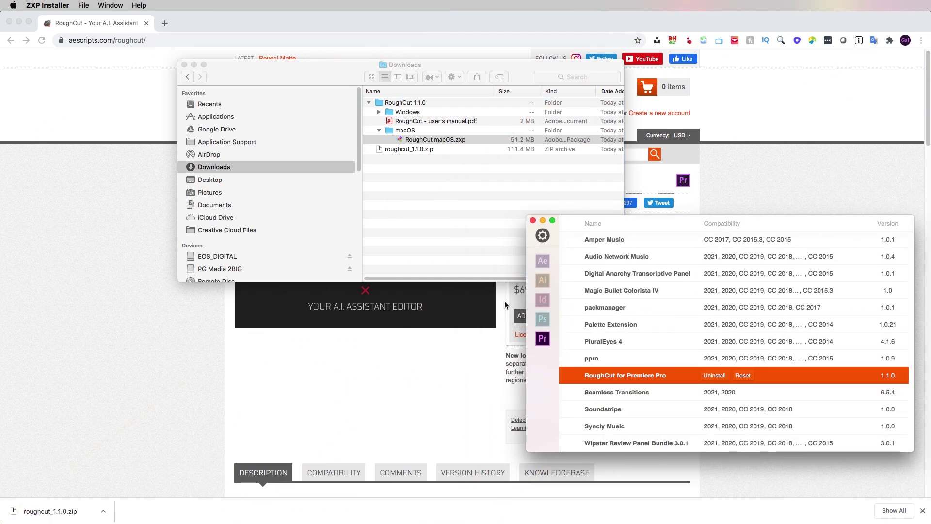
pyautogui.click(532, 220)
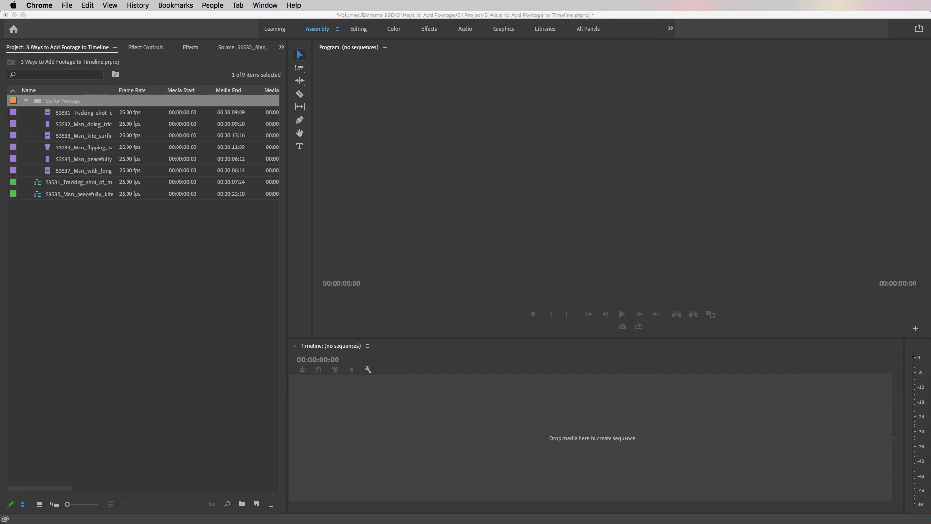
# Step: Open RoughCut for Premiere Pro from Window > Extensions and dock it beside the Project panel
pyautogui.click(163, 326)
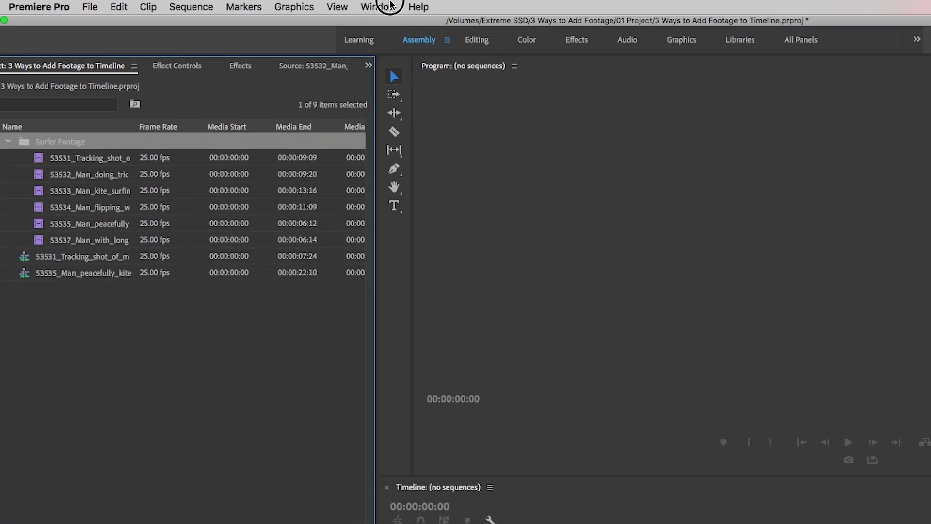
pyautogui.click(390, 6)
pyautogui.moveTo(416, 59)
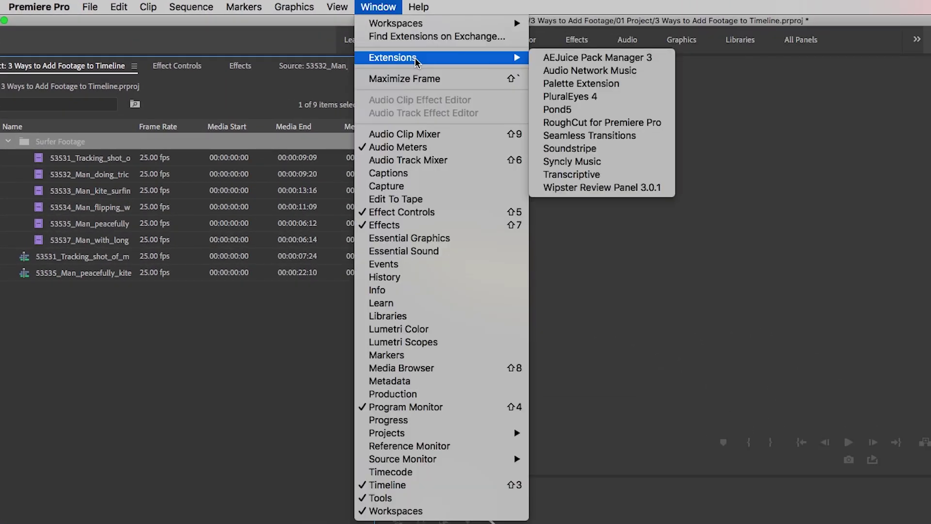
pyautogui.click(602, 124)
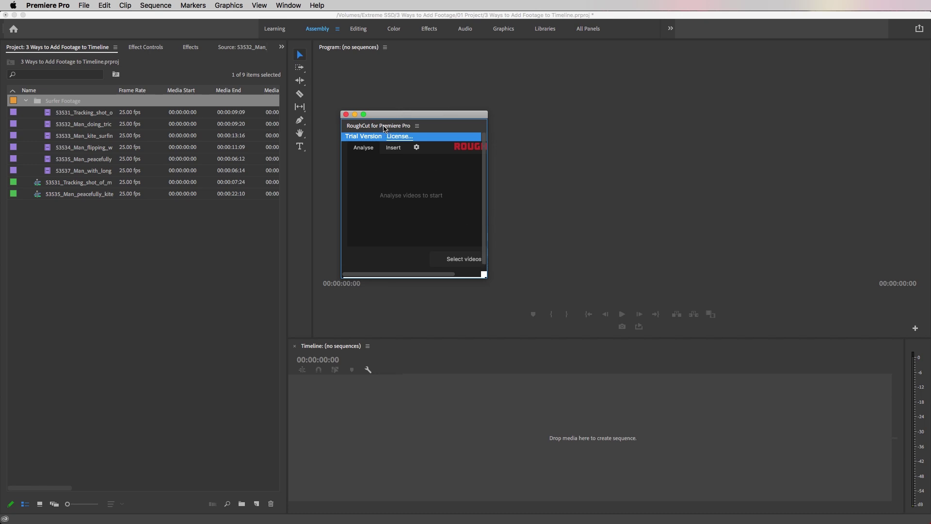
pyautogui.moveTo(383, 127); pyautogui.dragTo(136, 48)
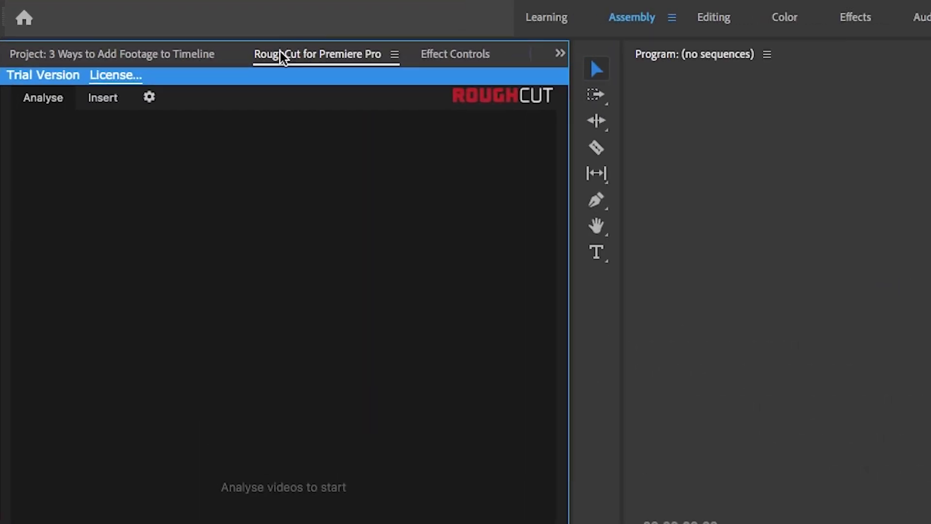
# Step: View the About License details (trial 1.1.0, 10 days left) and close the dialog
pyautogui.click(397, 54)
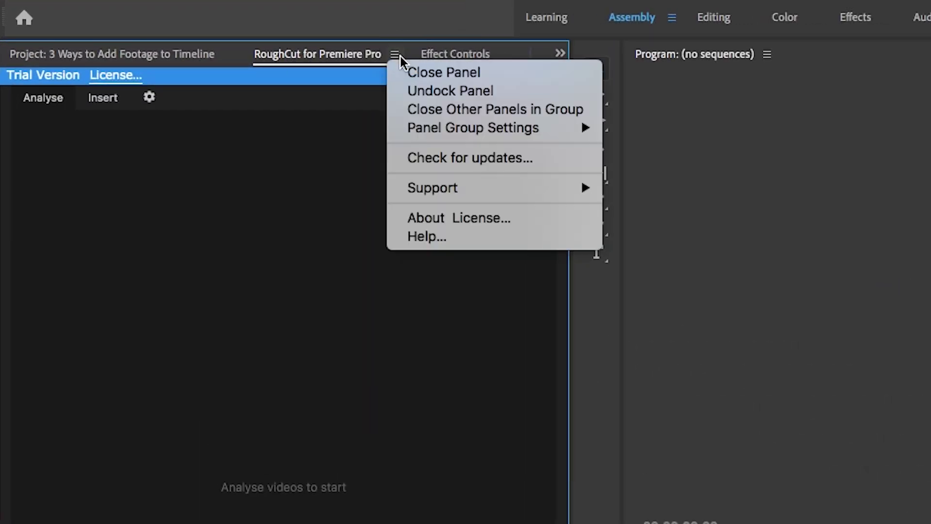
pyautogui.click(484, 220)
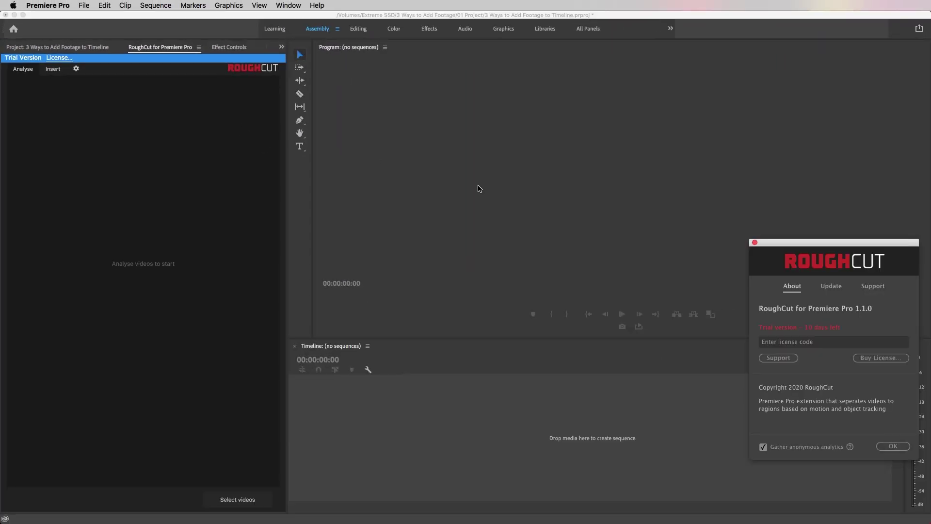
pyautogui.moveTo(816, 245); pyautogui.dragTo(427, 86)
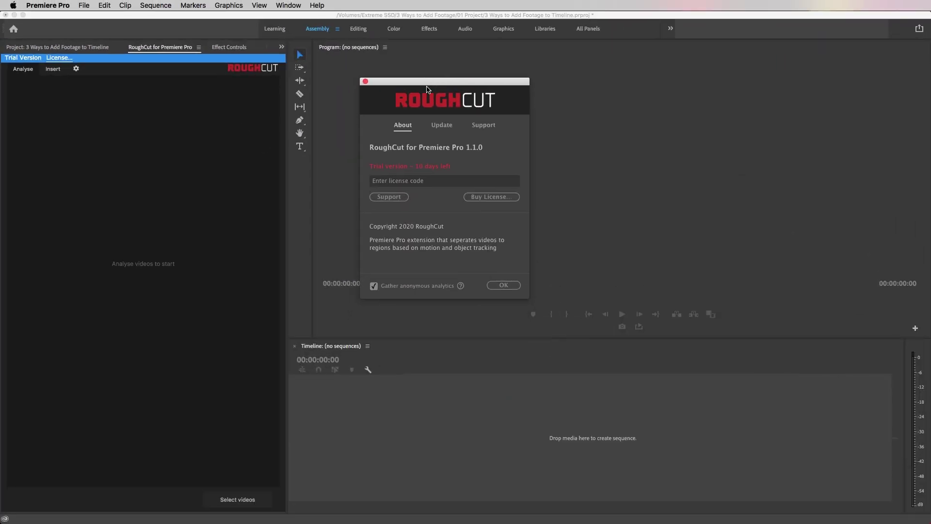
pyautogui.click(434, 182)
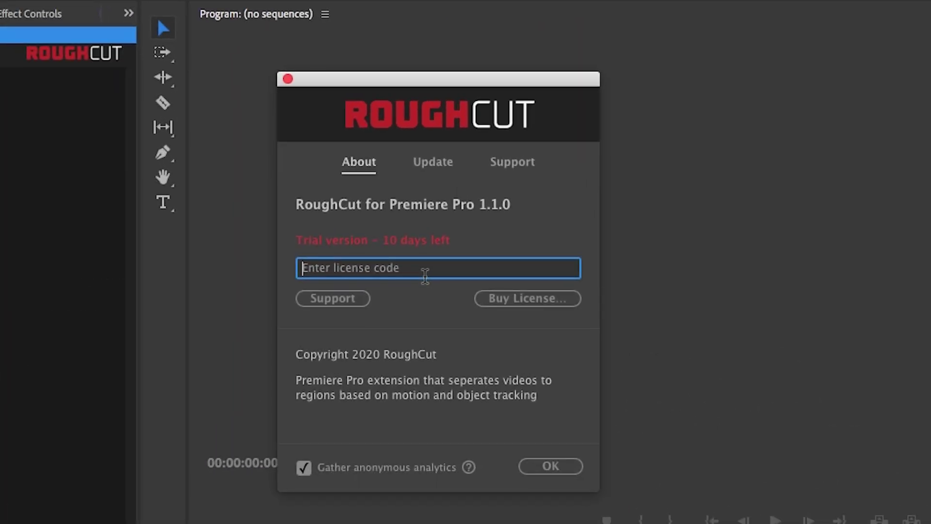
pyautogui.click(288, 79)
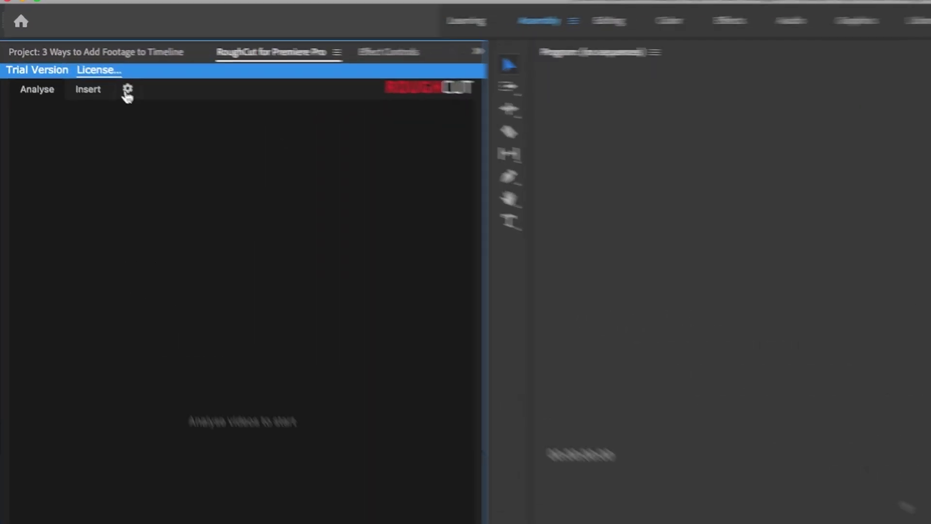
# Step: Check the Shake (Rose), Stable (Forest) and Scene (Yellow) colours unchanged, then return to the Project bin
pyautogui.click(76, 69)
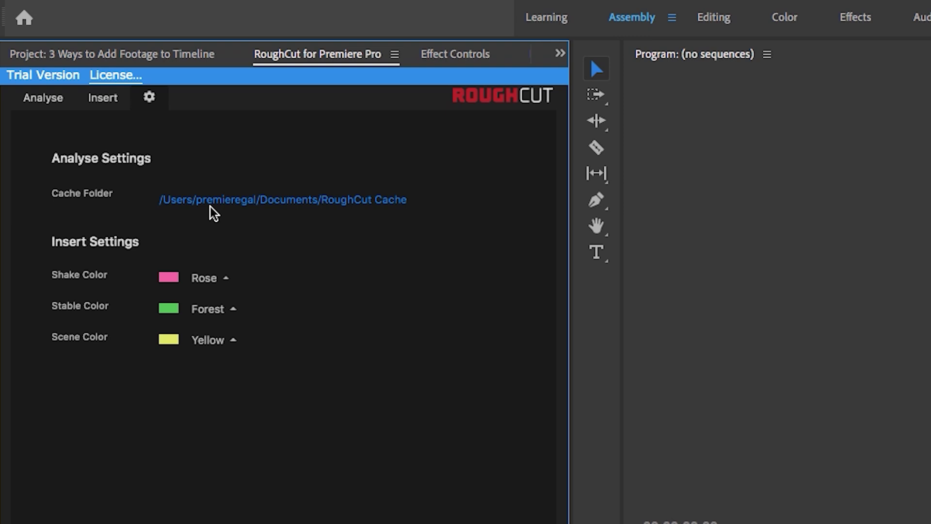
pyautogui.click(226, 278)
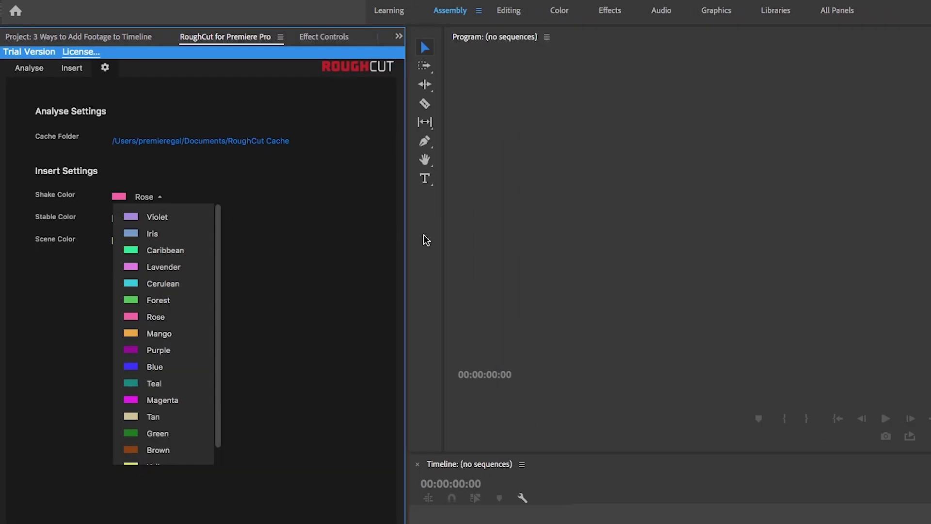
pyautogui.click(374, 237)
pyautogui.click(164, 220)
pyautogui.click(364, 253)
pyautogui.click(164, 243)
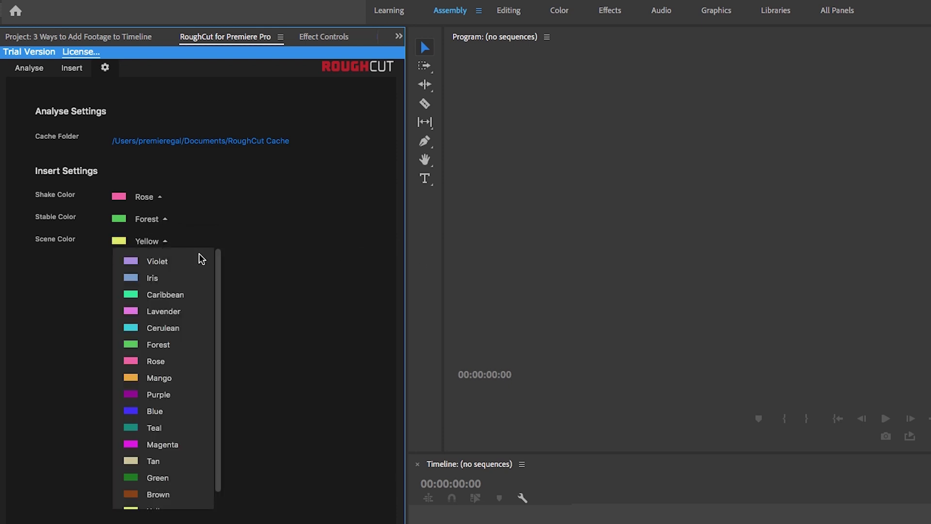
pyautogui.click(289, 284)
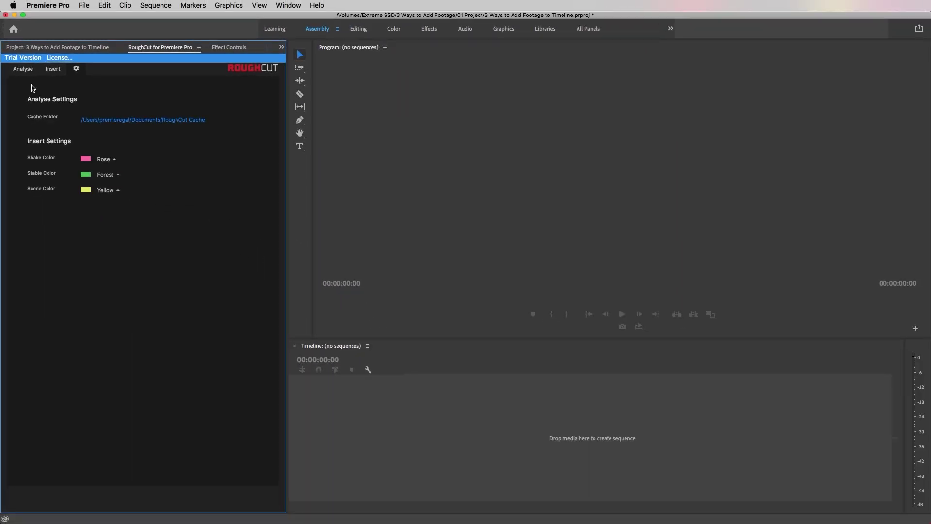
pyautogui.click(28, 70)
pyautogui.click(55, 47)
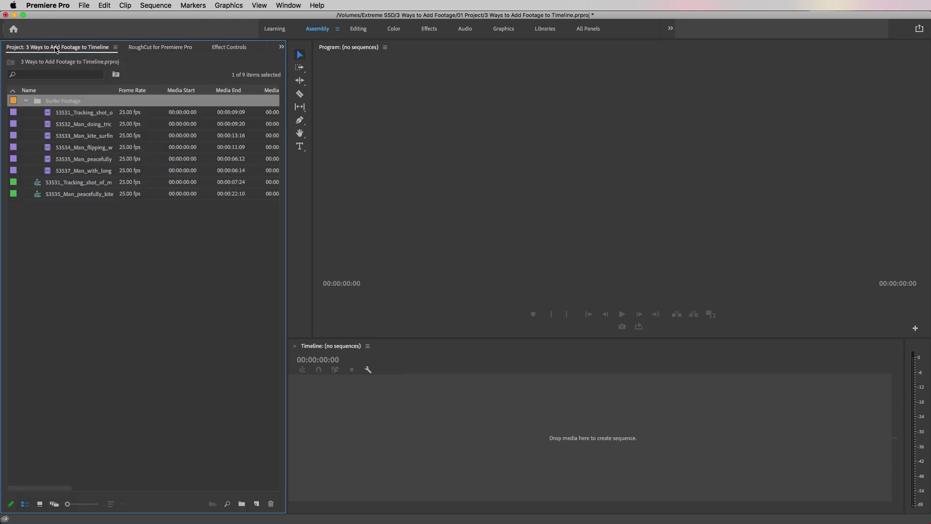
# Step: Select the six surfer clips from 53531 onward and run RoughCut's Analyse on them
pyautogui.click(74, 115)
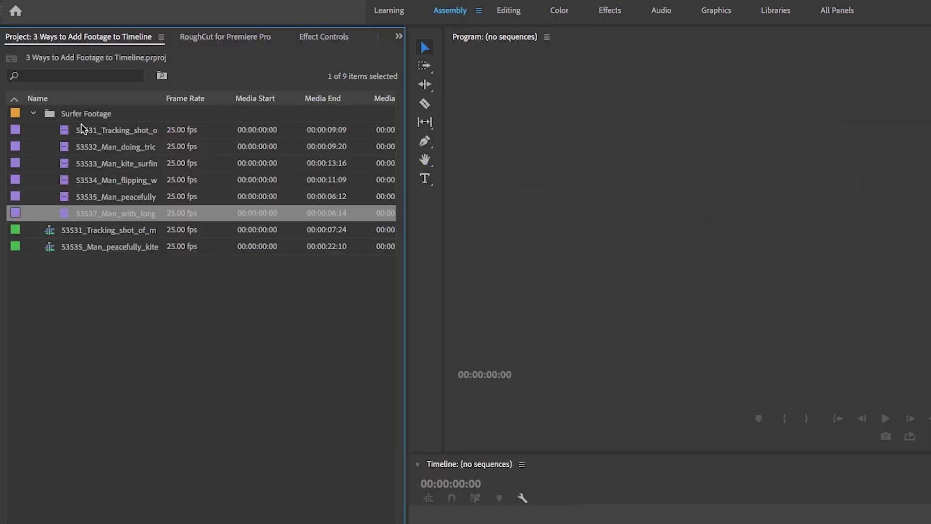
pyautogui.keyDown('shift'); pyautogui.click(81, 130); pyautogui.keyUp('shift')
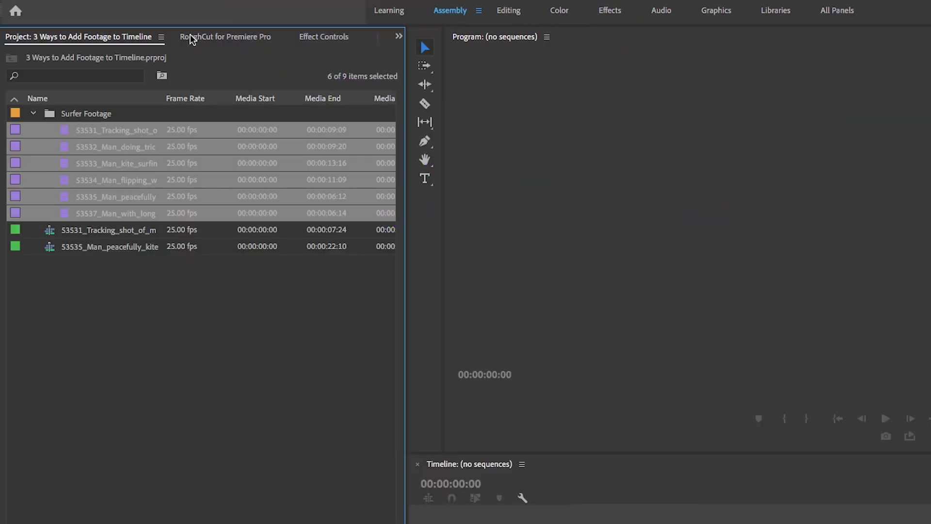
pyautogui.click(236, 37)
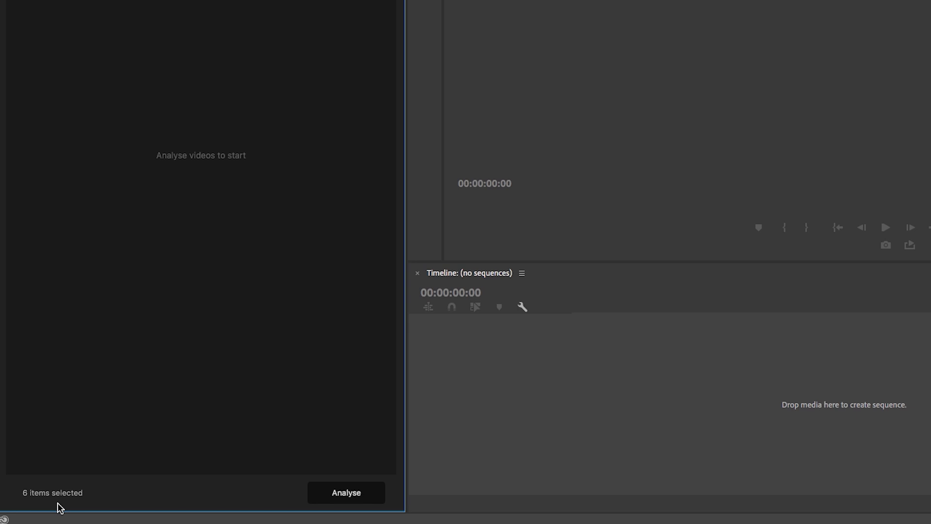
pyautogui.click(345, 497)
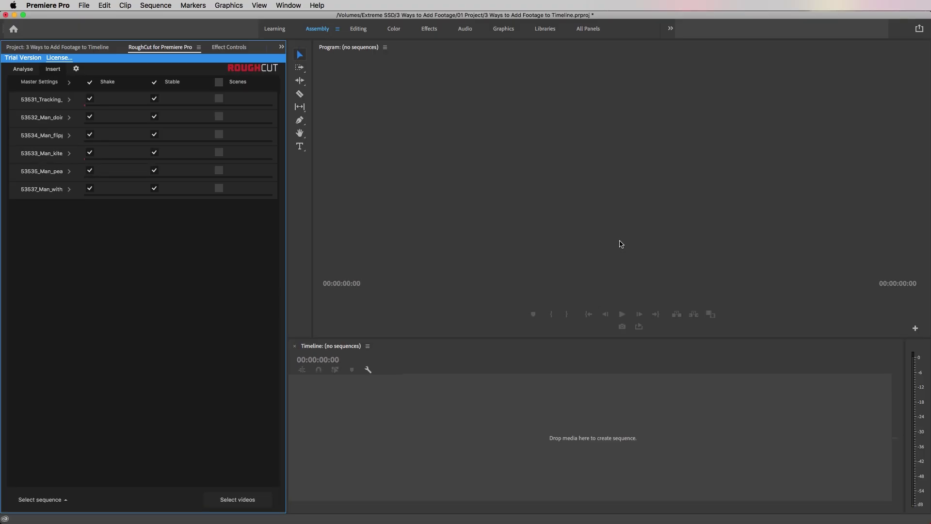
# Step: Set the RoughCut threshold to 10 % for clips 53531, 53532 and 53534
pyautogui.click(68, 101)
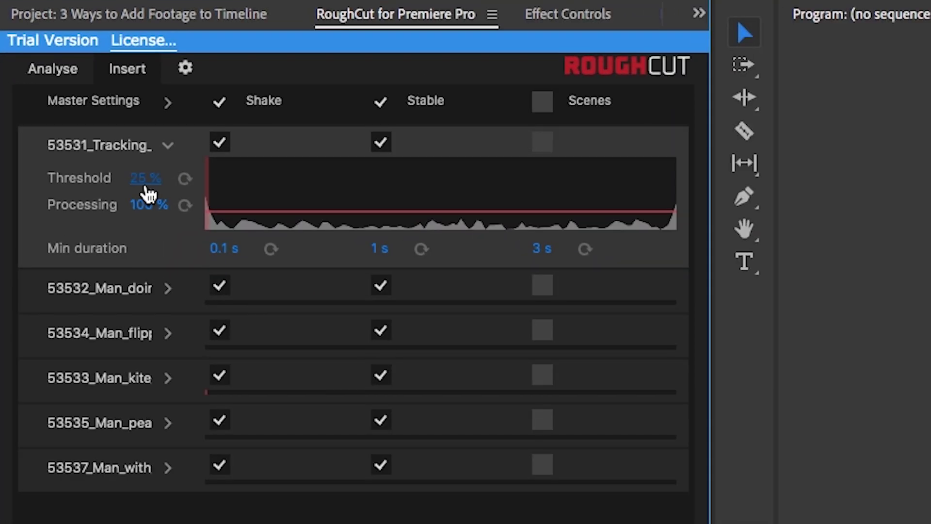
pyautogui.click(145, 186)
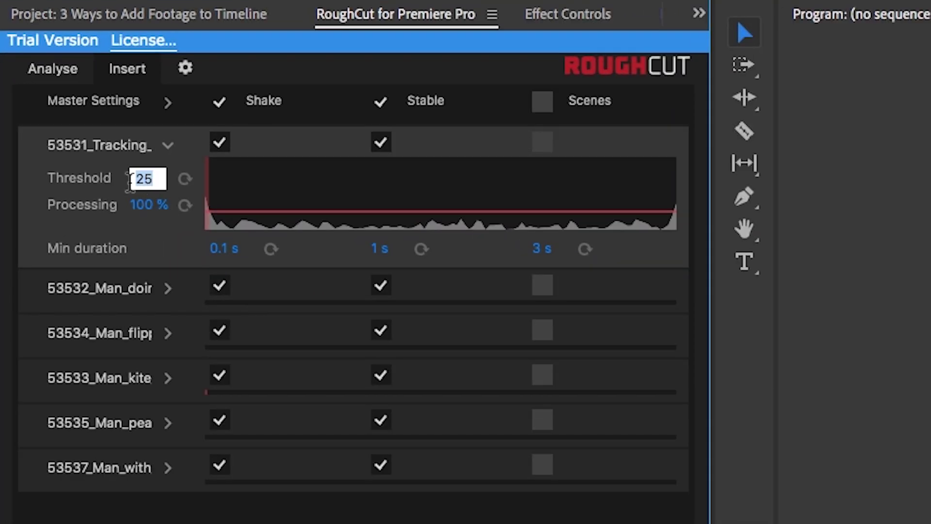
pyautogui.write('12')
pyautogui.press('Return')
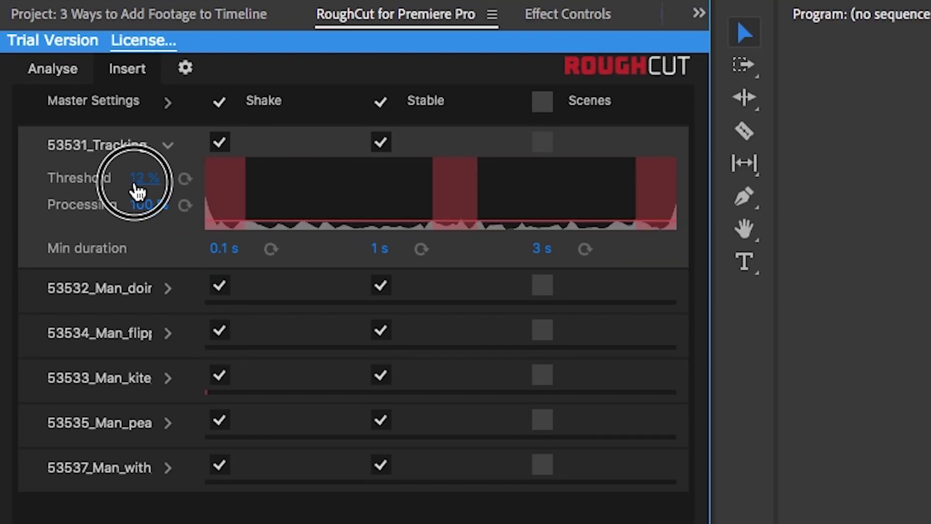
pyautogui.click(150, 180)
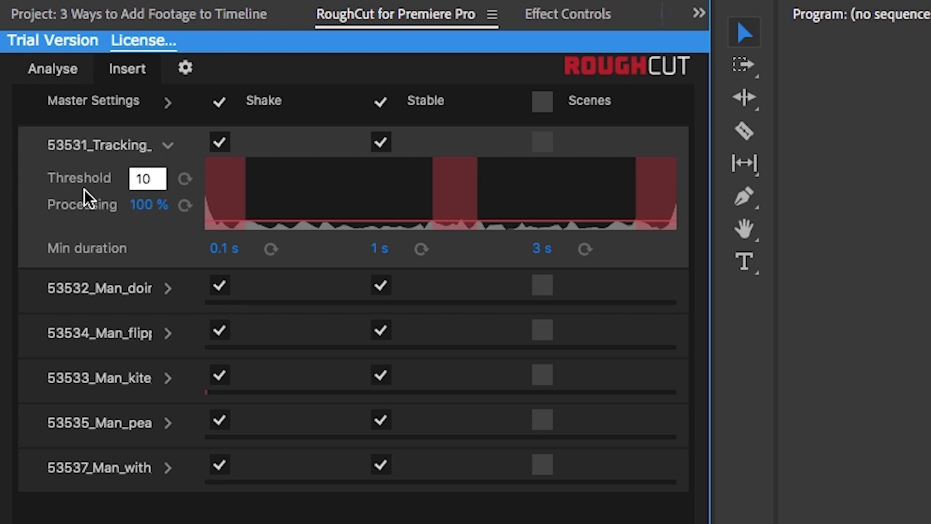
pyautogui.press('Return')
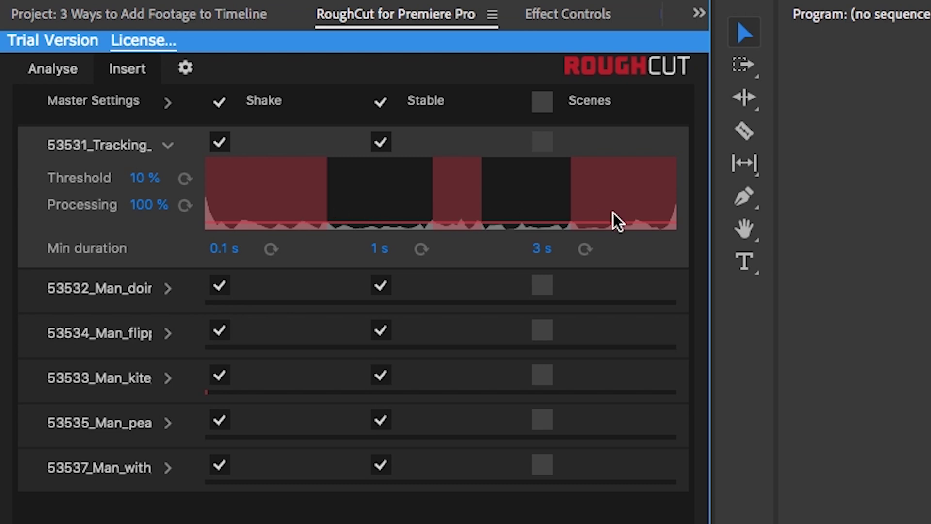
pyautogui.click(167, 288)
pyautogui.click(156, 323)
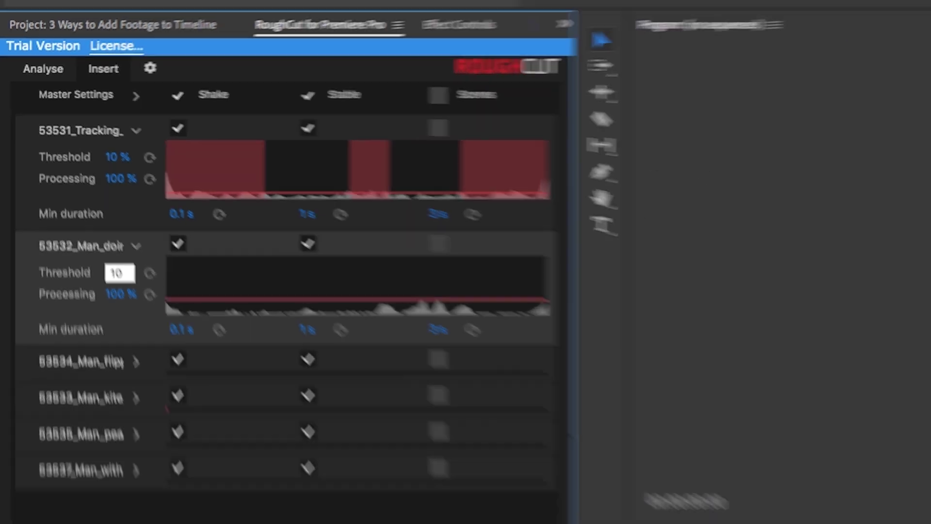
pyautogui.press('Return')
pyautogui.click(167, 431)
pyautogui.click(62, 227)
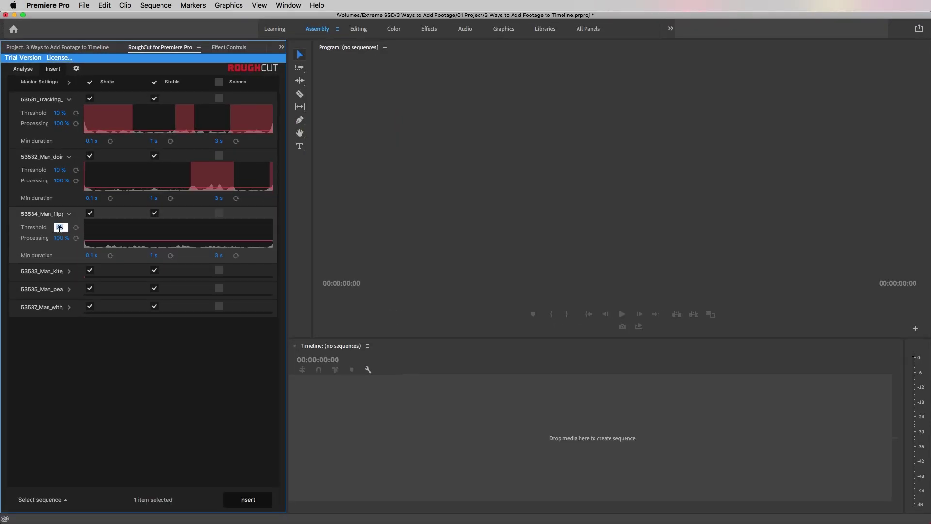
pyautogui.press('Return')
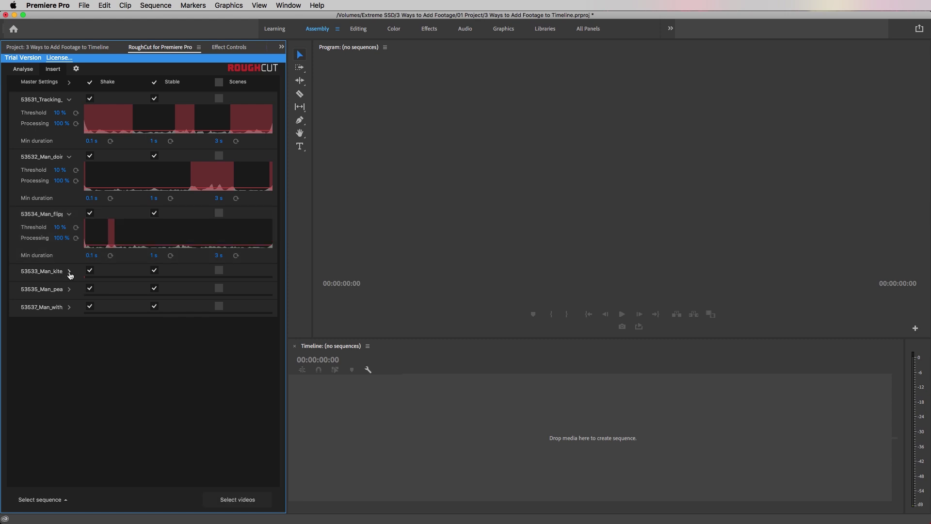
# Step: Set the threshold to 10 % for clips 53533, 53535 and 53537
pyautogui.click(69, 271)
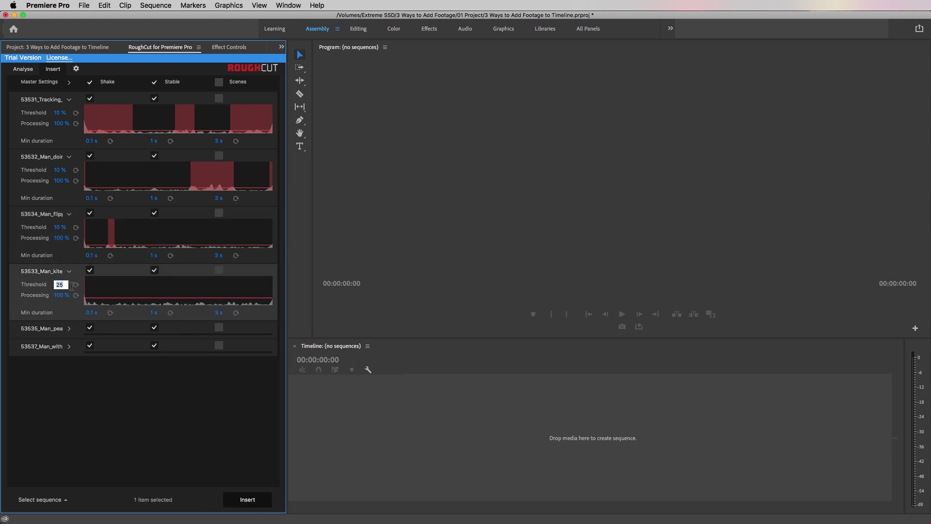
pyautogui.press('Return')
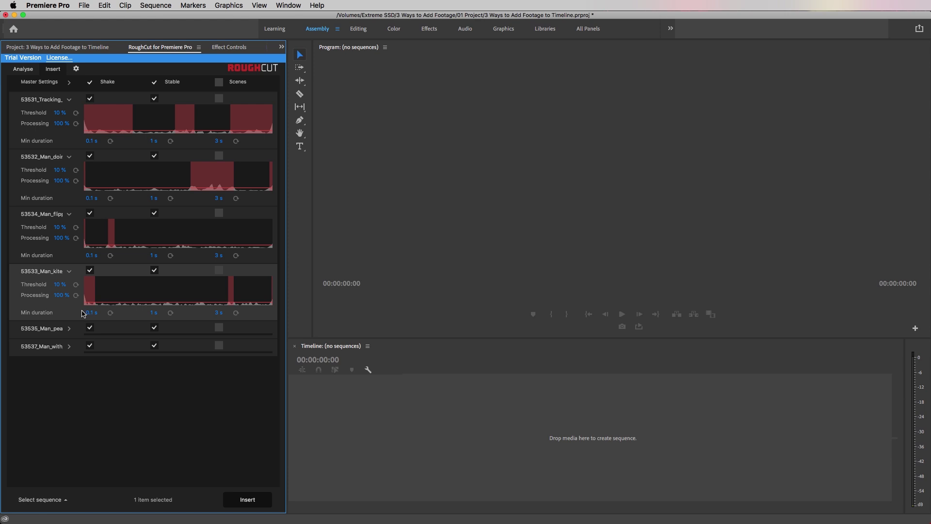
pyautogui.click(72, 330)
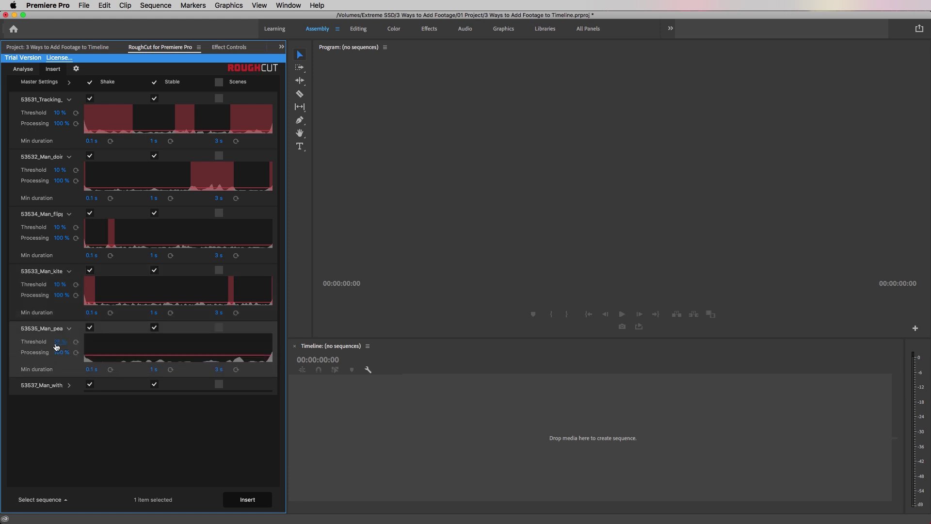
pyautogui.click(61, 342)
pyautogui.write('10')
pyautogui.press('Return')
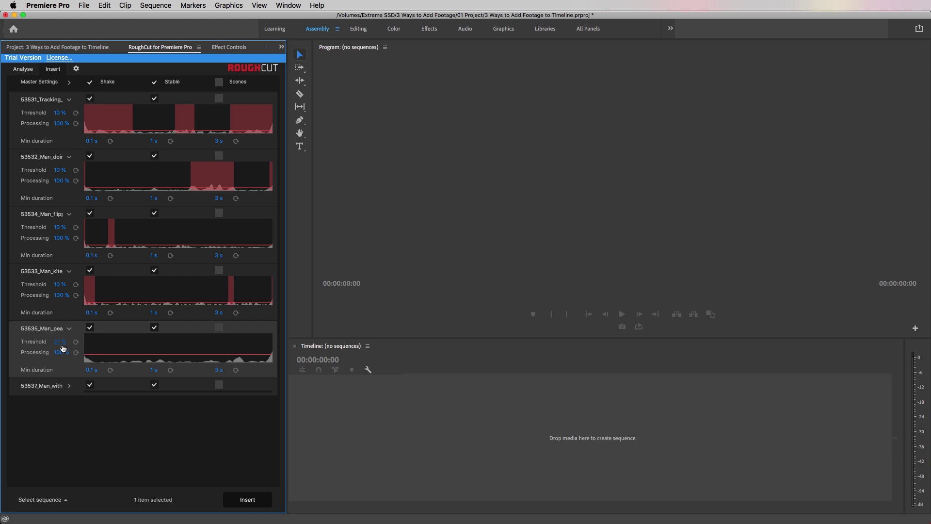
pyautogui.write('0')
pyautogui.press('Return')
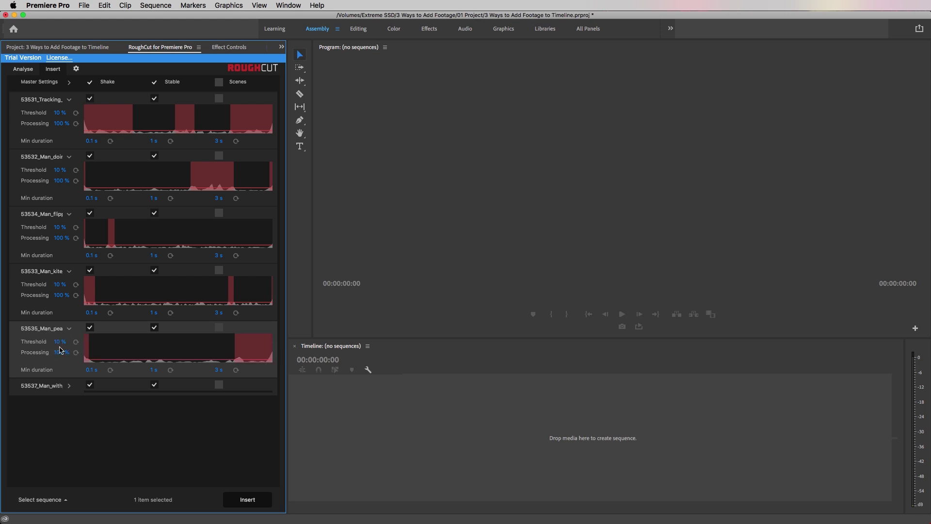
pyautogui.click(68, 387)
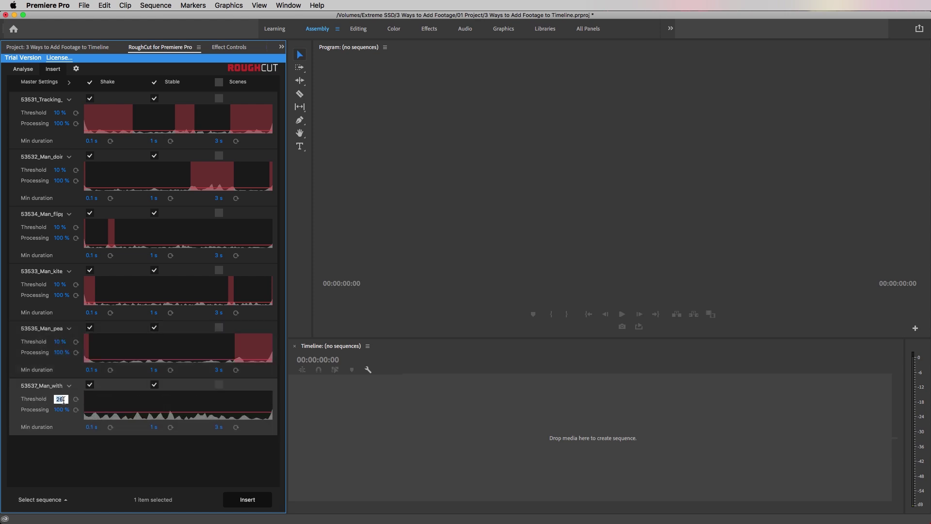
pyautogui.press('Return')
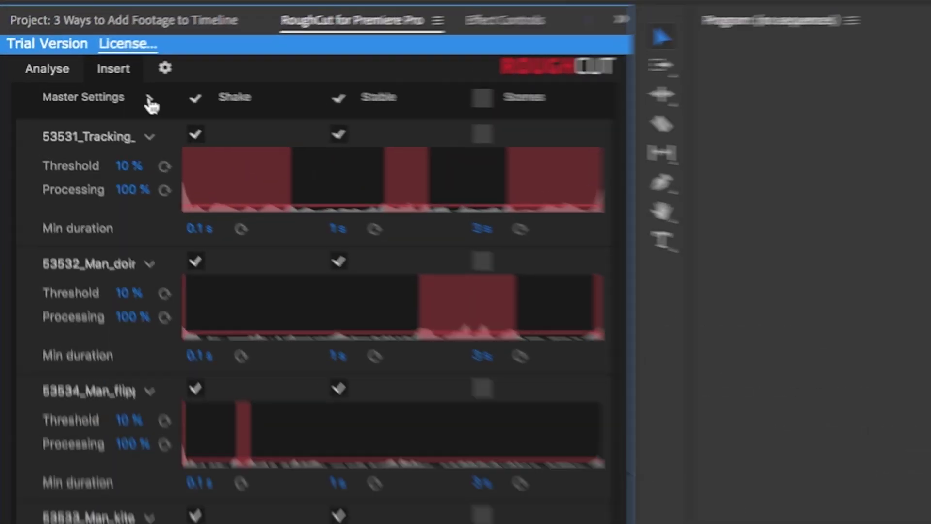
# Step: Expand Master Settings and select all six clips, from 53531 through 53537
pyautogui.click(69, 82)
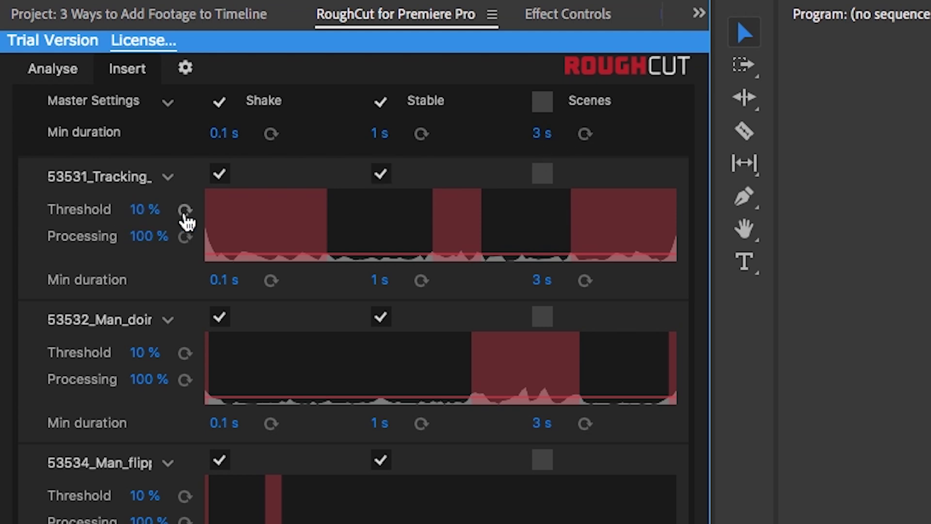
pyautogui.click(146, 187)
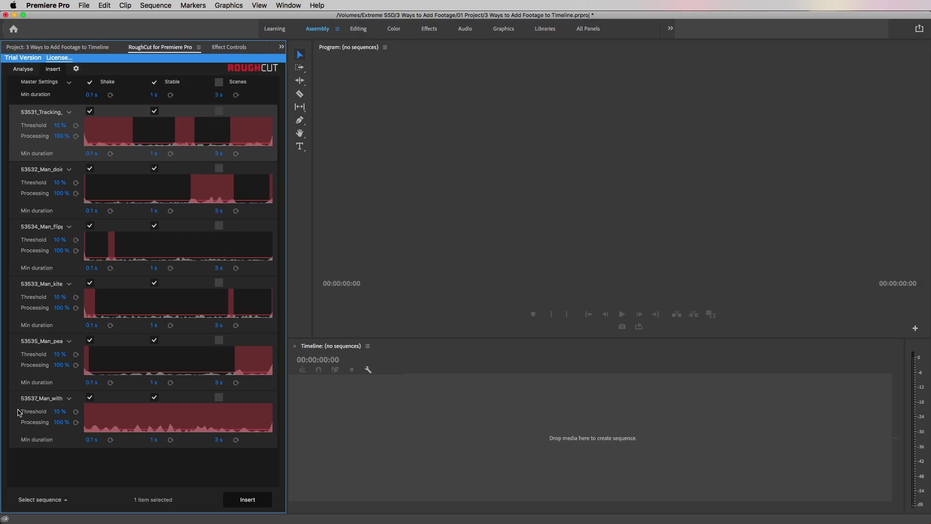
pyautogui.keyDown('shift'); pyautogui.click(18, 413); pyautogui.keyUp('shift')
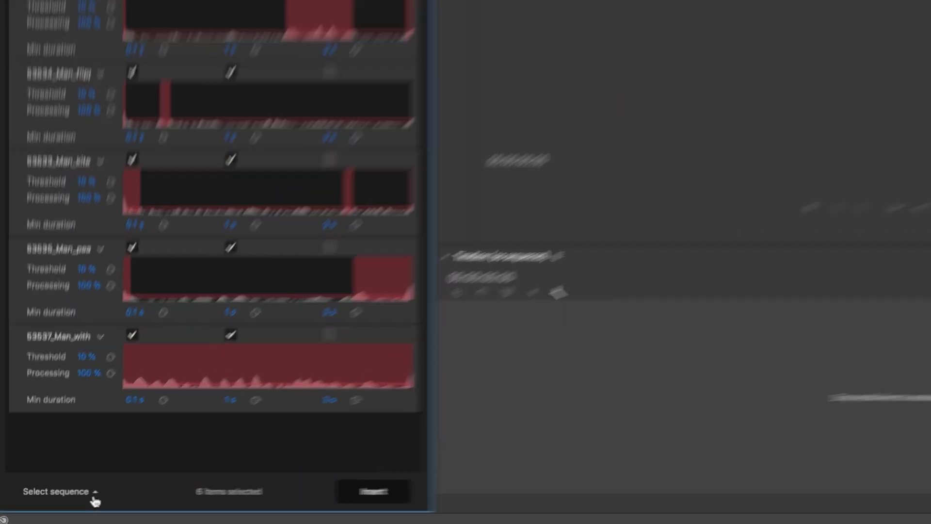
# Step: Insert the six analysed clips into a new sequence with the default preset, then zoom the timeline
pyautogui.click(65, 501)
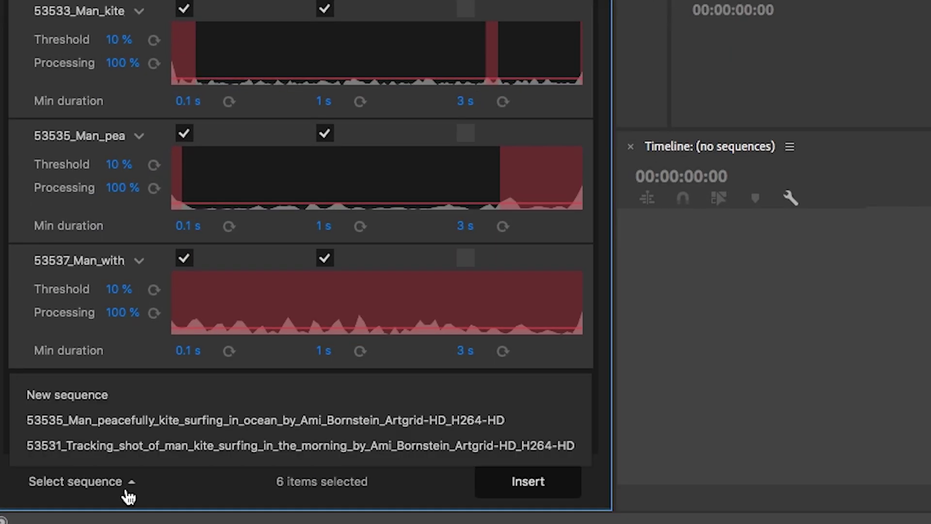
pyautogui.click(85, 396)
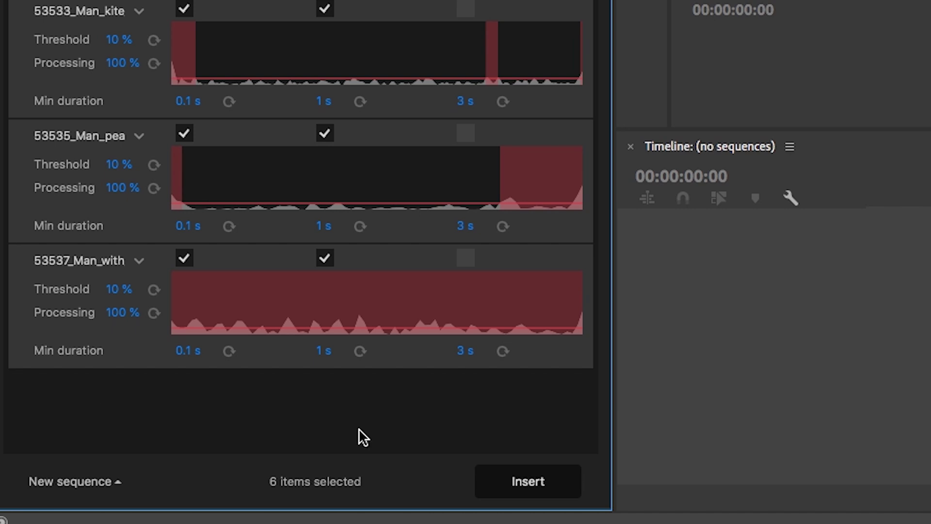
pyautogui.click(545, 485)
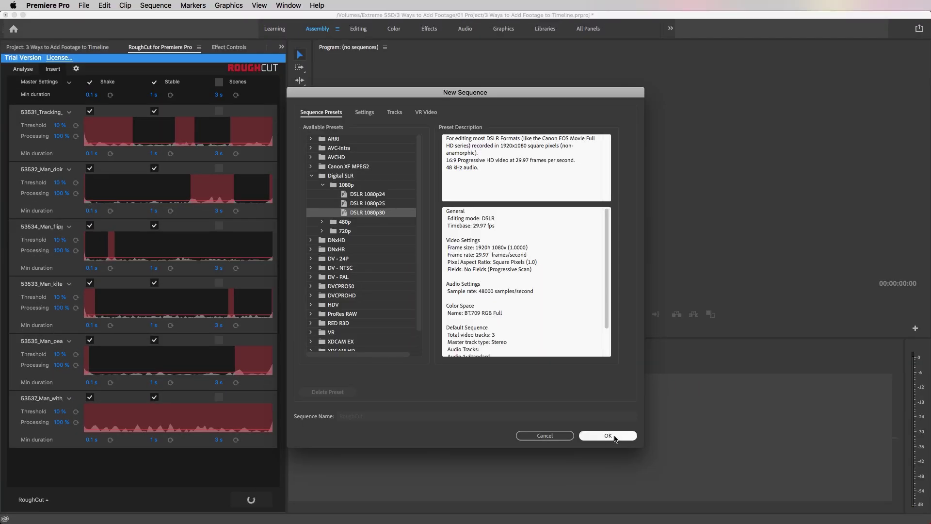
pyautogui.click(635, 431)
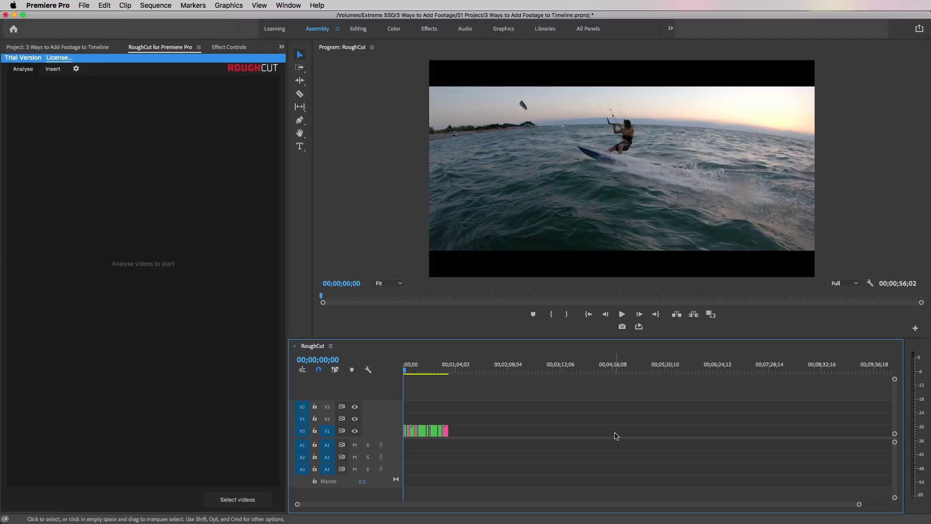
pyautogui.moveTo(297, 504); pyautogui.dragTo(484, 504)
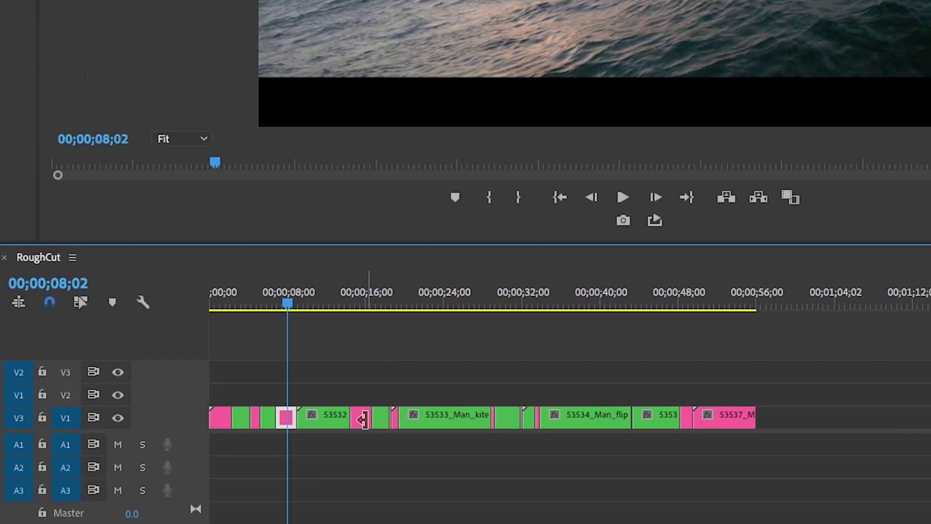
# Step: Ripple-delete the three pink shaky segments, shortening the sequence to 00;00;42;25, and play it back
pyautogui.click(483, 430)
pyautogui.keyDown('shift'); pyautogui.click(220, 420); pyautogui.keyUp('shift')
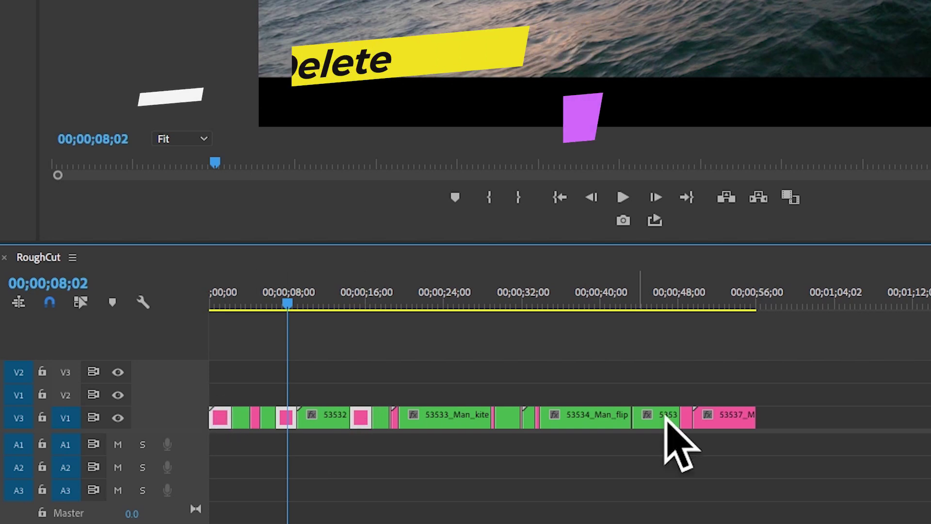
pyautogui.keyDown('shift'); pyautogui.click(726, 421); pyautogui.keyUp('shift')
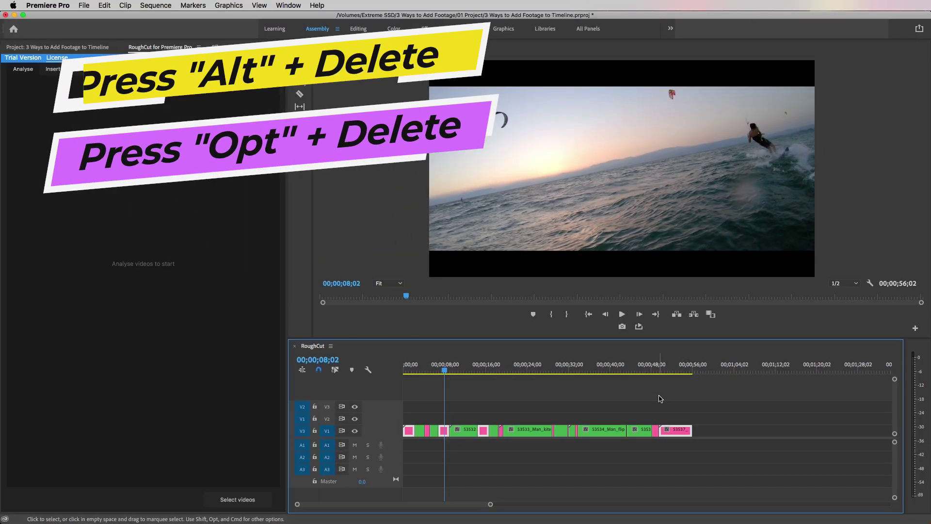
pyautogui.hotkey('alt', 'Delete')
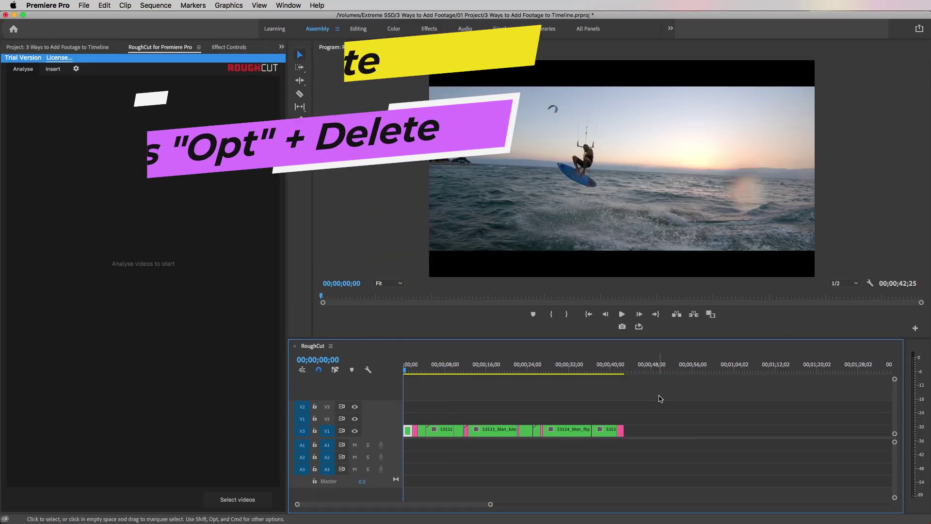
pyautogui.press('space')
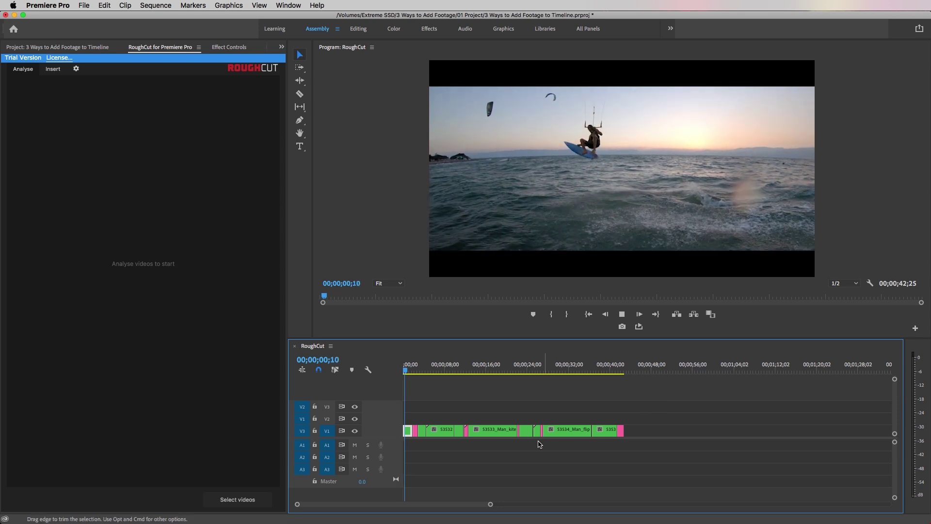